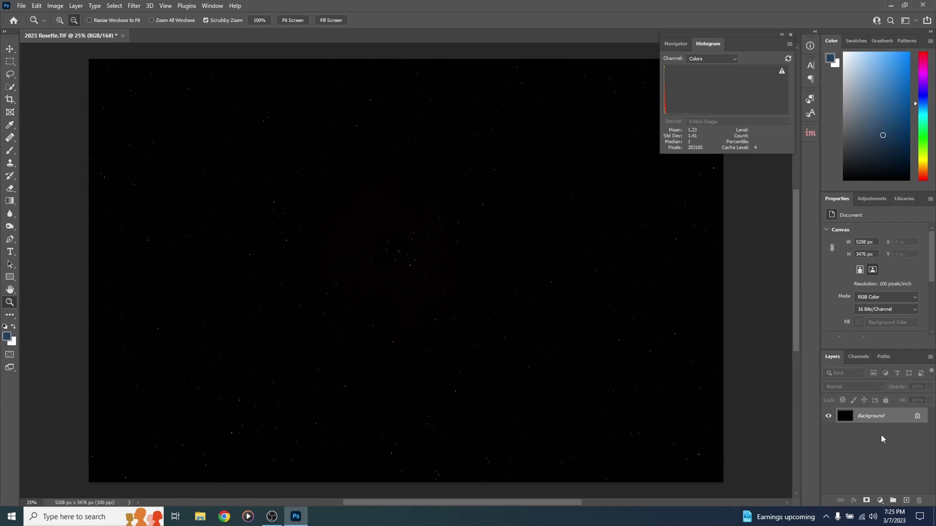
Duplicate the background into a new Layer 1
{"action": "key", "text": "ctrl+j"}
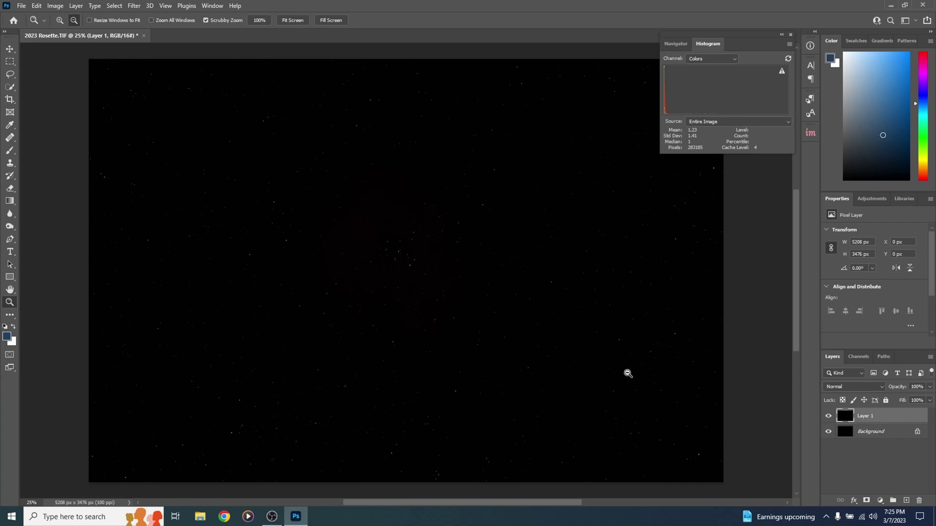
{"action": "left_click", "coordinate": [59, 9]}
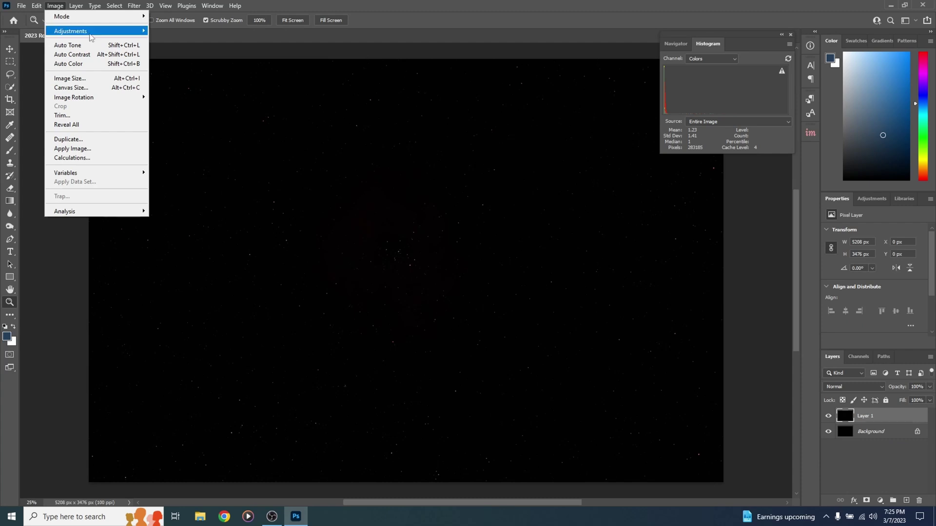
{"action": "mouse_move", "coordinate": [90, 34]}
{"action": "left_click", "coordinate": [344, 5]}
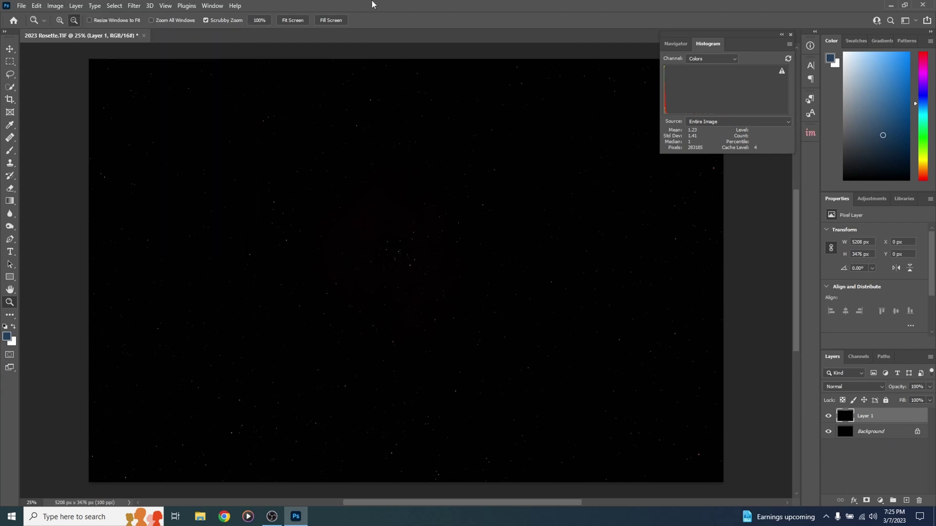
Stretch Layer 1 with Levels, setting the midtone gamma to 4.97 to reveal the nebula
{"action": "key", "text": "ctrl+l"}
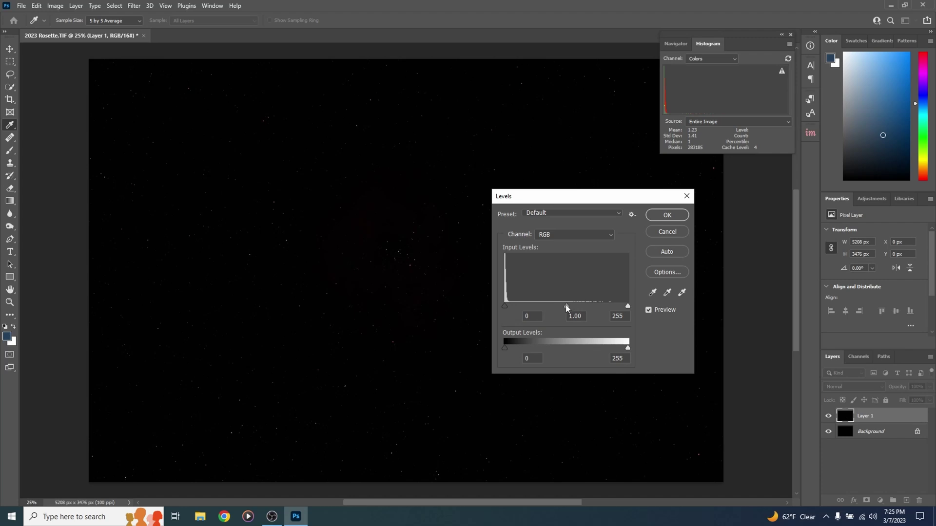
{"action": "left_click_drag", "start_coordinate": [567, 307], "coordinate": [510, 304]}
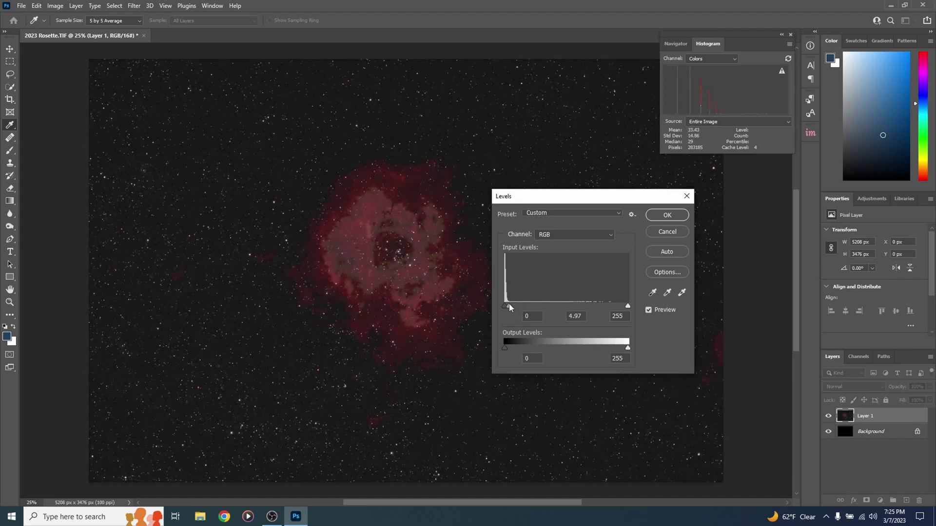
{"action": "left_click", "coordinate": [654, 216]}
{"action": "key", "text": "z"}
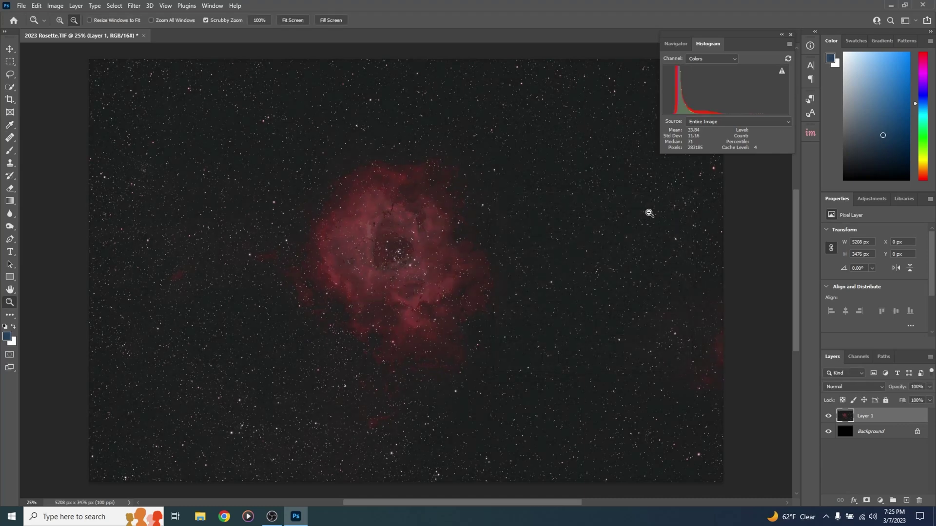
Apply a Curves lift raising input 50 to about output 104 on Layer 1
{"action": "left_click", "coordinate": [56, 6]}
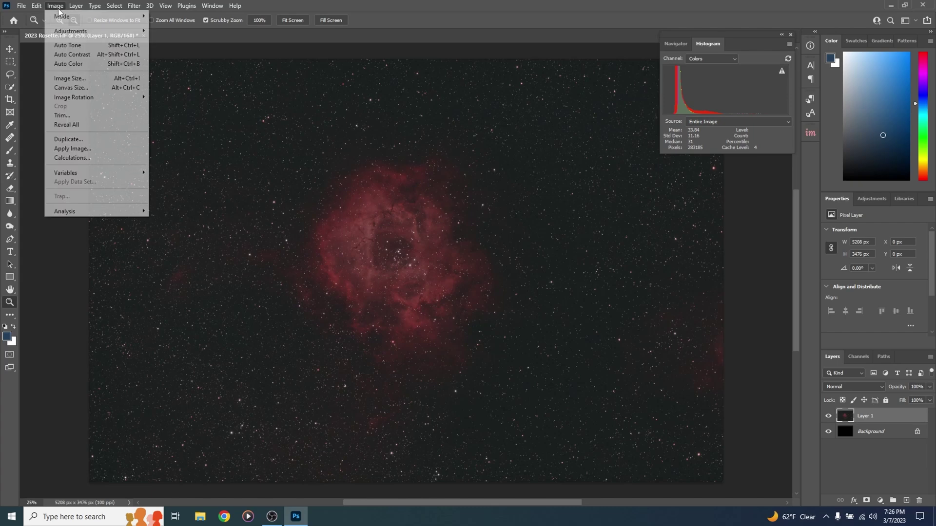
{"action": "mouse_move", "coordinate": [80, 32]}
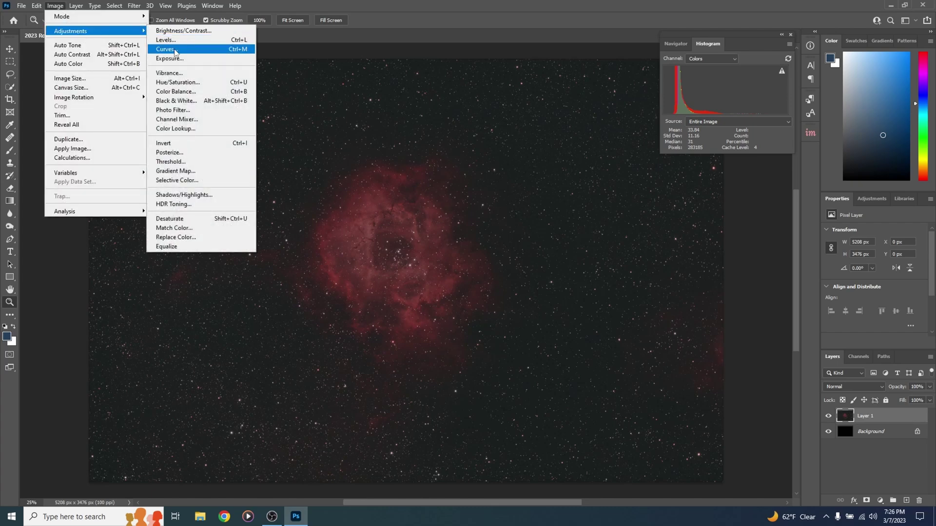
{"action": "left_click", "coordinate": [361, 5]}
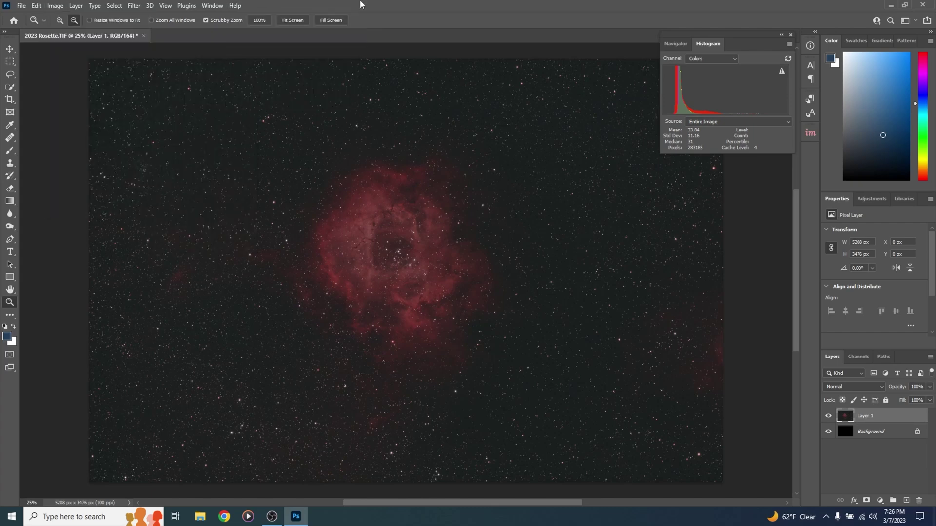
{"action": "key", "text": "ctrl+m"}
{"action": "left_click_drag", "start_coordinate": [604, 312], "coordinate": [604, 309]}
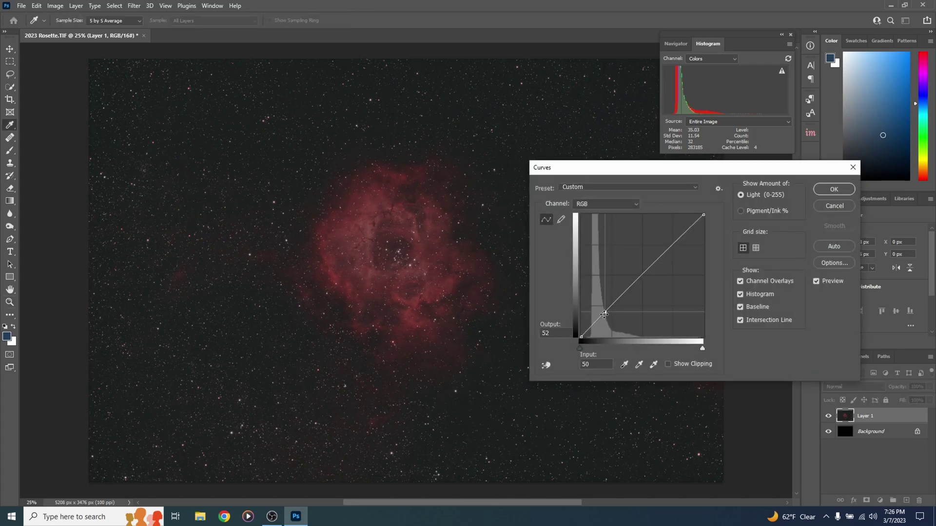
{"action": "left_click_drag", "start_coordinate": [604, 312], "coordinate": [604, 287]}
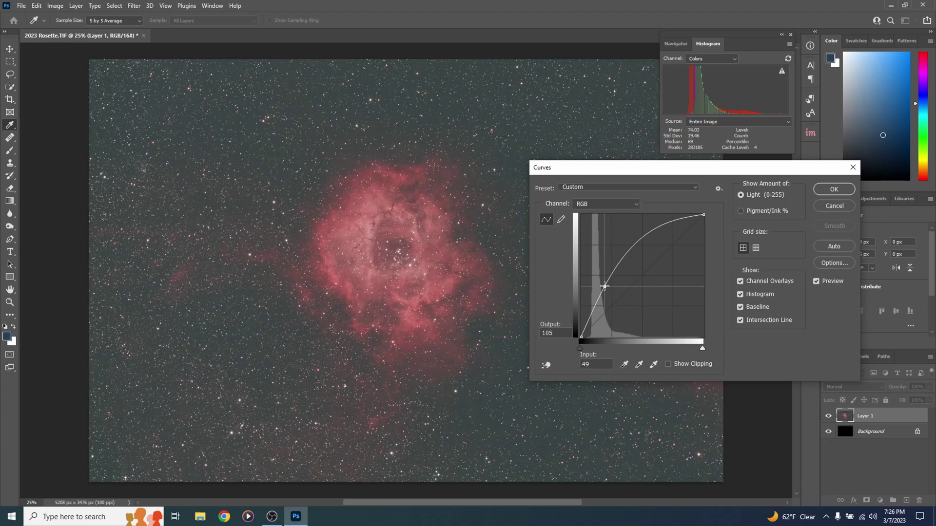
{"action": "left_click_drag", "start_coordinate": [605, 287], "coordinate": [601, 271]}
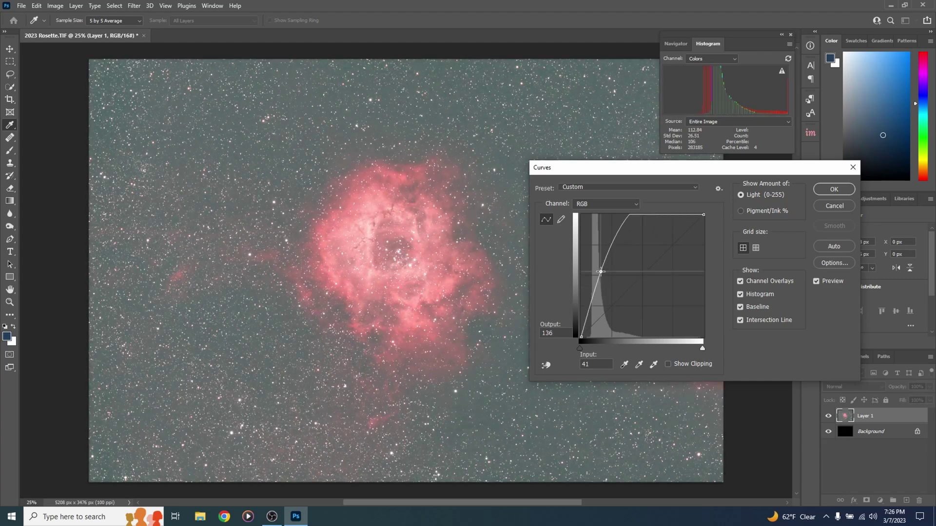
{"action": "left_click_drag", "start_coordinate": [600, 272], "coordinate": [605, 287]}
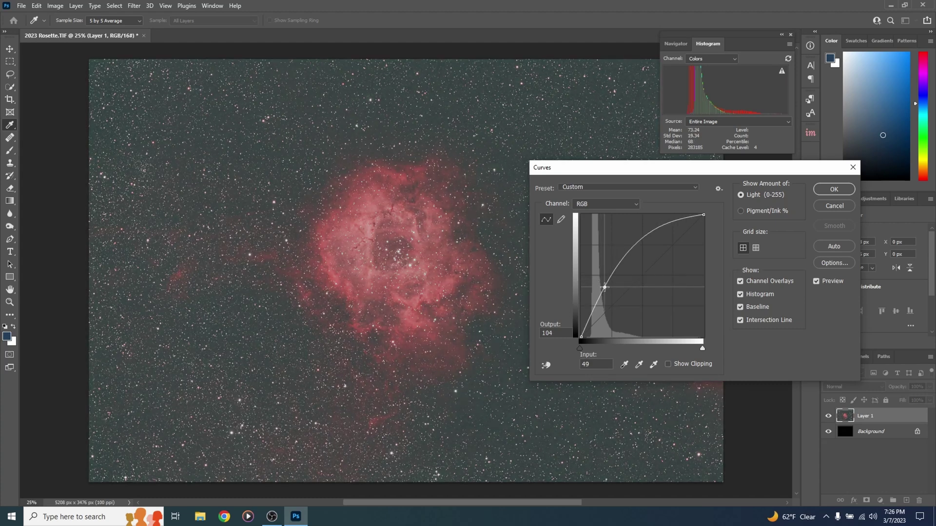
{"action": "left_click", "coordinate": [834, 189]}
{"action": "key", "text": "z"}
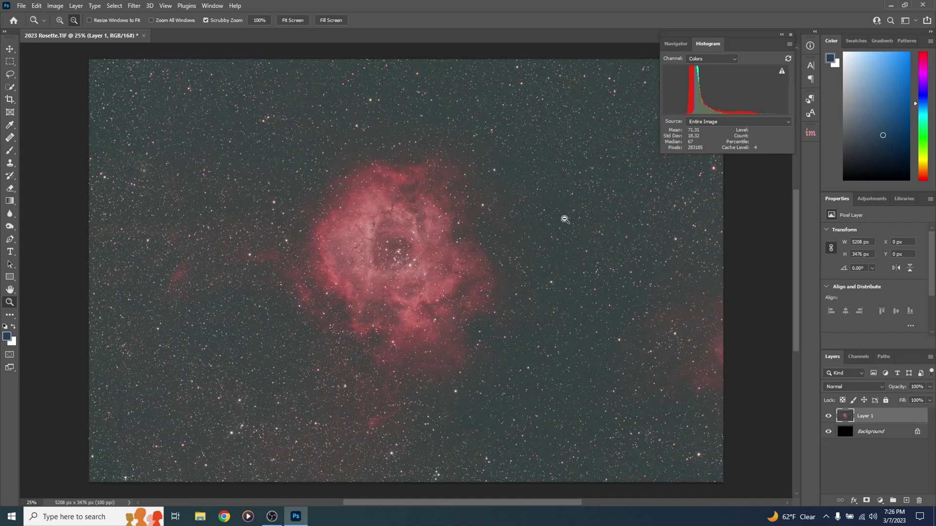
Set the Levels black input to 33 to deepen the sky background
{"action": "key", "text": "ctrl+l"}
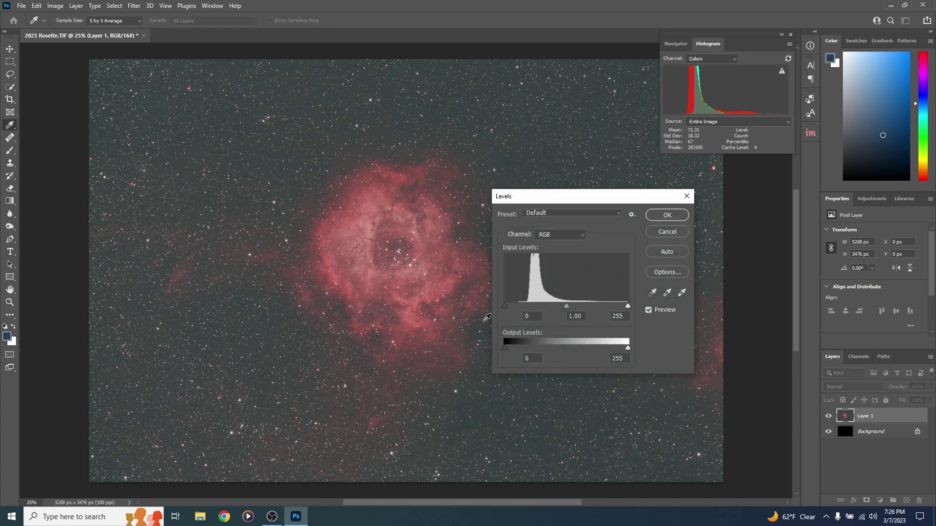
{"action": "left_click_drag", "start_coordinate": [505, 306], "coordinate": [534, 303]}
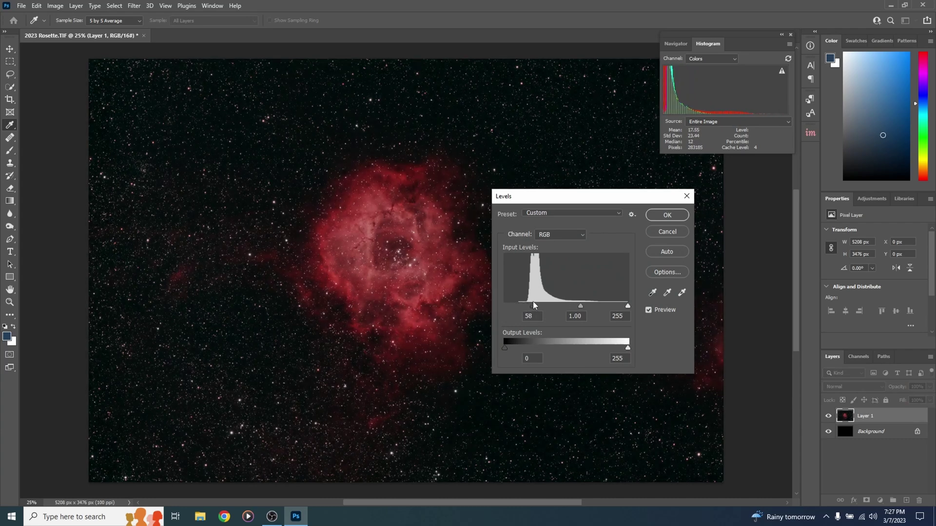
{"action": "left_click_drag", "start_coordinate": [533, 301], "coordinate": [521, 306]}
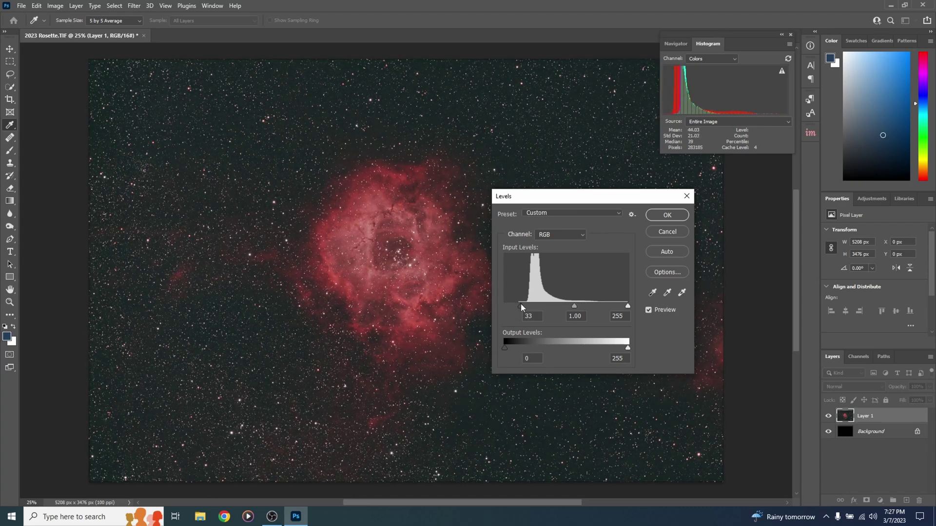
{"action": "left_click", "coordinate": [656, 214]}
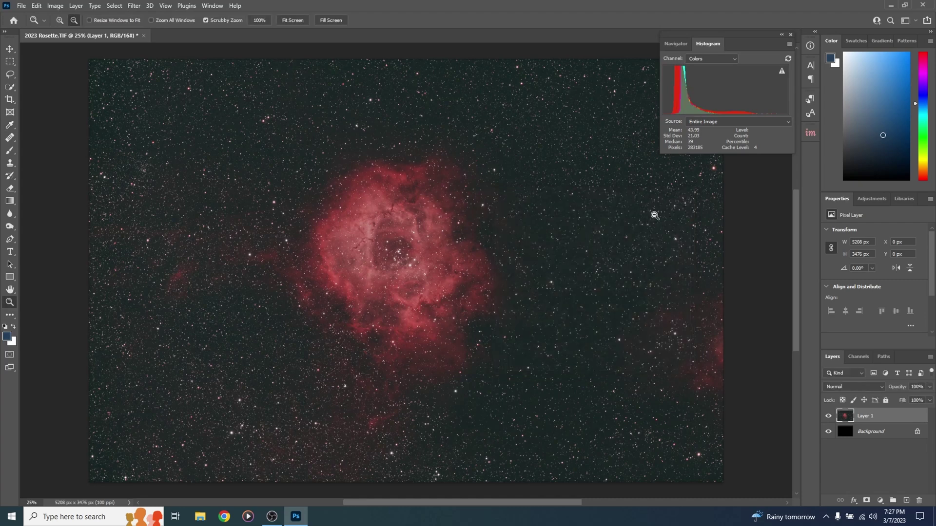
Apply a Curves midtone lift from input 62 to output 127
{"action": "key", "text": "ctrl+m"}
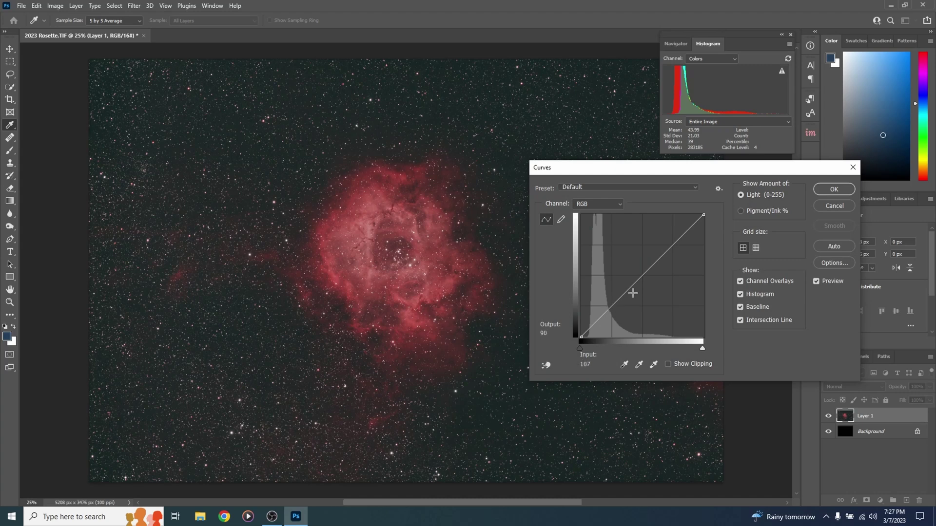
{"action": "left_click_drag", "start_coordinate": [610, 307], "coordinate": [610, 276]}
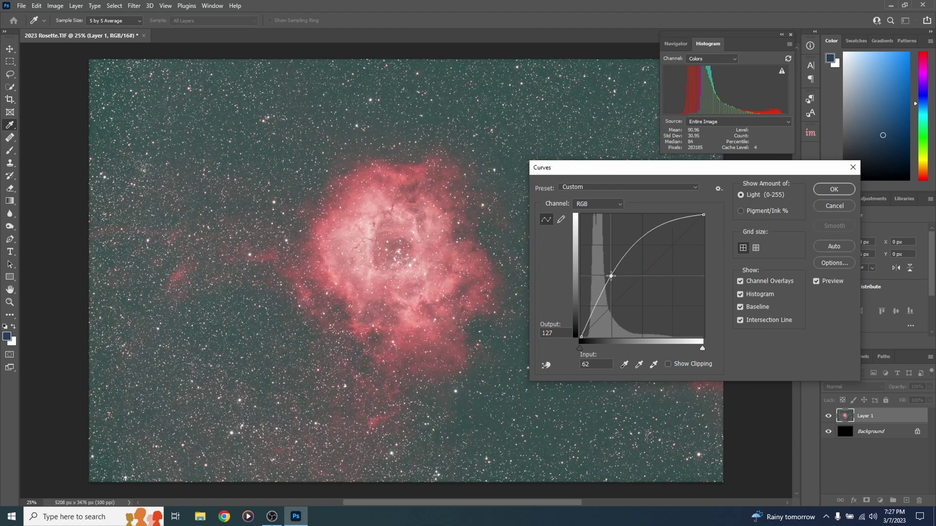
{"action": "left_click", "coordinate": [832, 189]}
{"action": "key", "text": "z"}
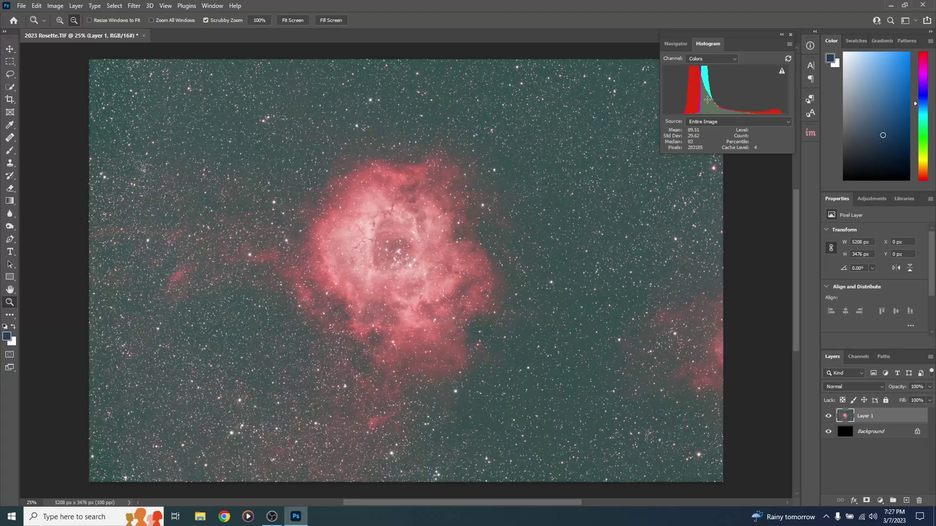
In Levels, leave the Red black point at 0 and raise the Green black input to 48
{"action": "key", "text": "ctrl+l"}
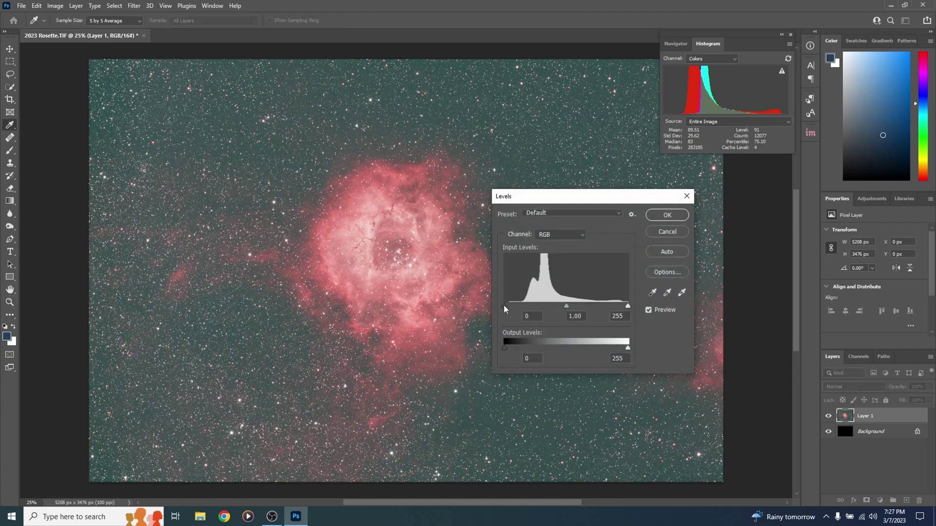
{"action": "left_click", "coordinate": [557, 236]}
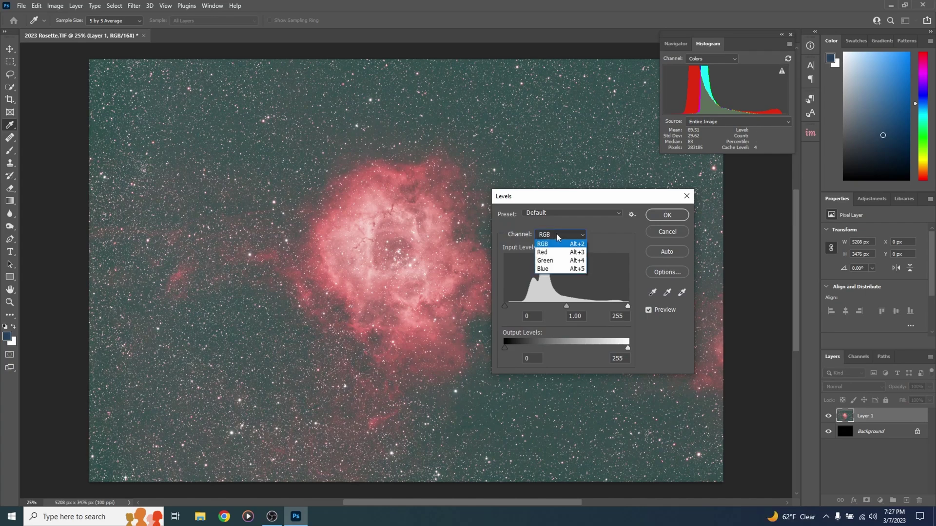
{"action": "left_click", "coordinate": [549, 253]}
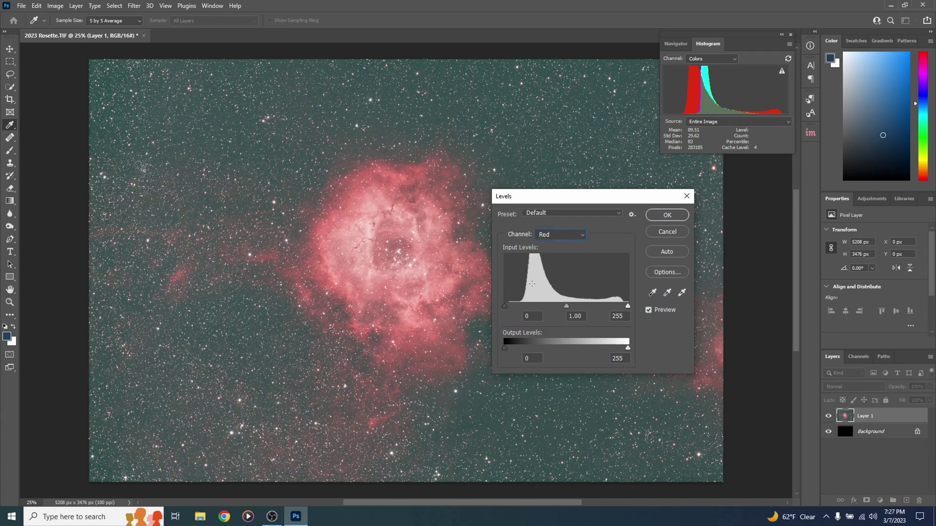
{"action": "left_click_drag", "start_coordinate": [505, 307], "coordinate": [515, 306]}
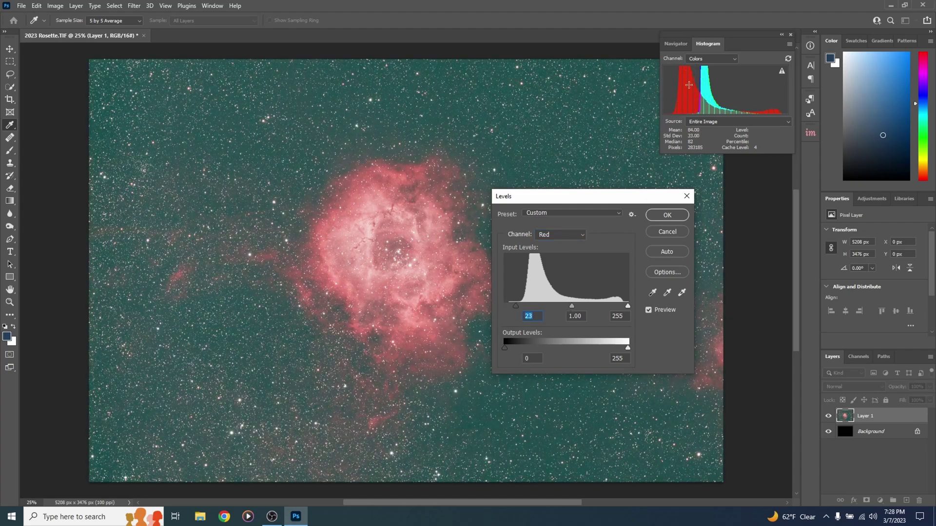
{"action": "mouse_move", "coordinate": [515, 306]}
{"action": "left_mouse_down"}
{"action": "mouse_move", "coordinate": [501, 313]}
{"action": "mouse_move", "coordinate": [515, 307]}
{"action": "left_mouse_up"}
{"action": "left_click", "coordinate": [557, 235]}
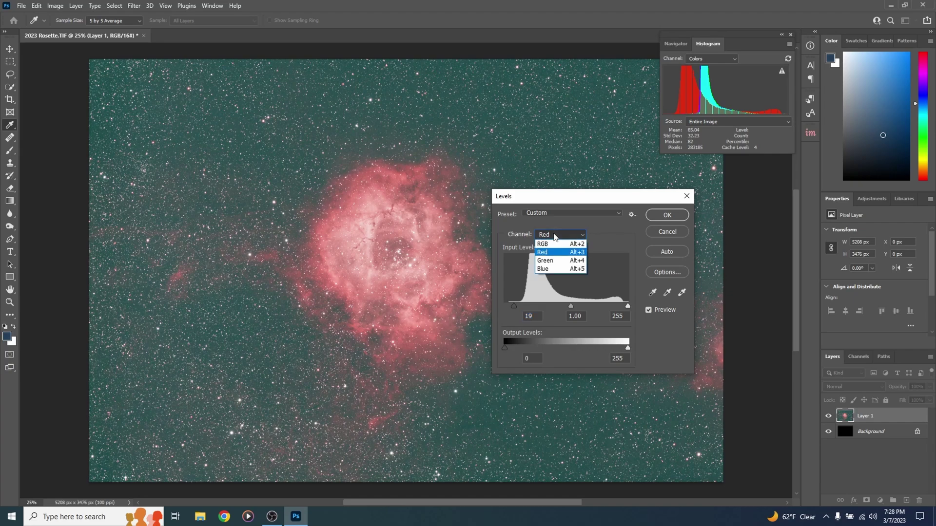
{"action": "left_click", "coordinate": [551, 261]}
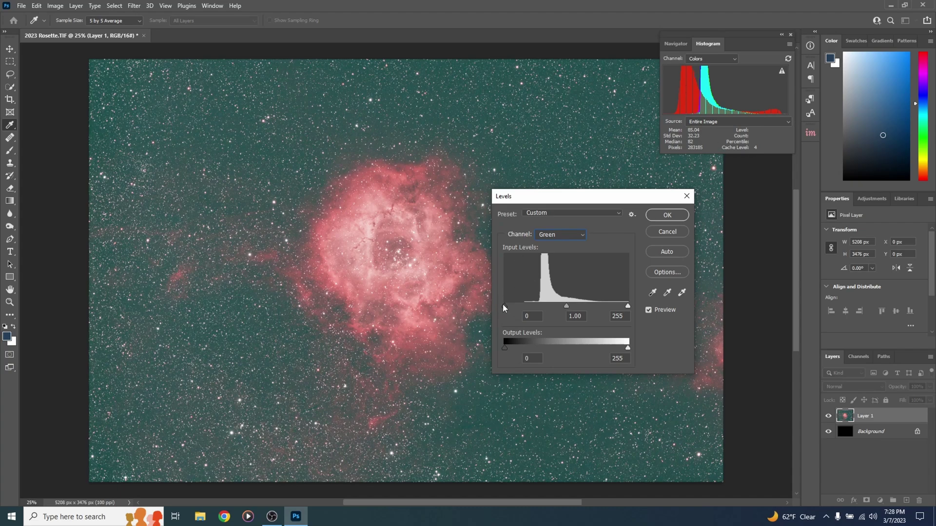
{"action": "left_click_drag", "start_coordinate": [504, 307], "coordinate": [528, 305]}
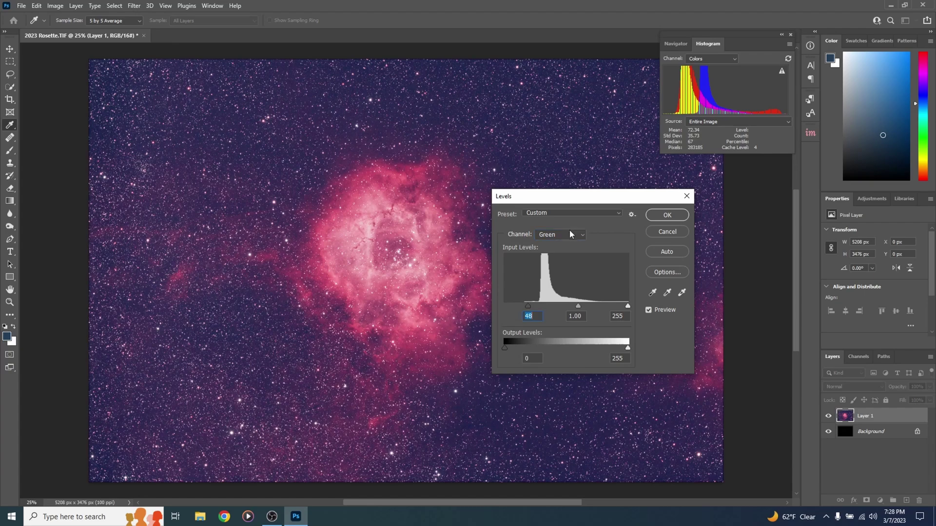
Raise the Blue channel black input to 45 and apply the Levels adjustment
{"action": "left_click", "coordinate": [567, 238]}
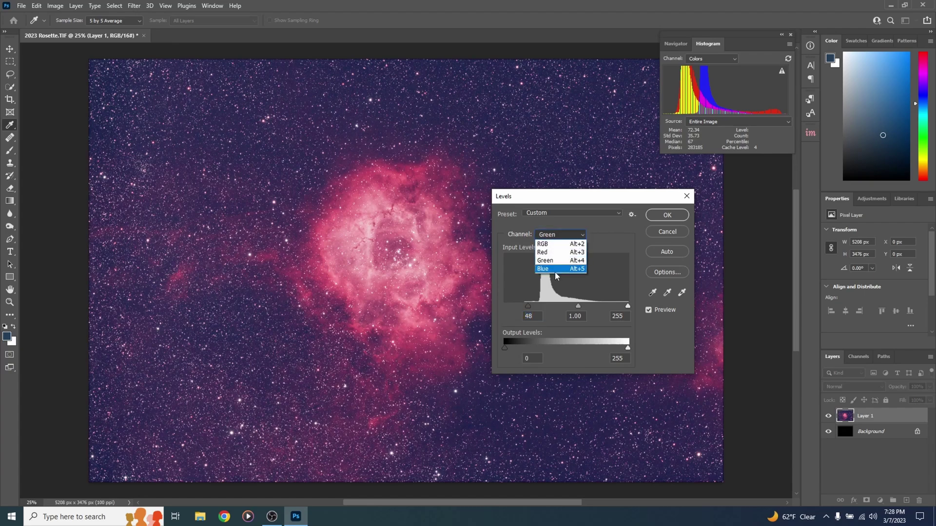
{"action": "left_click", "coordinate": [548, 268]}
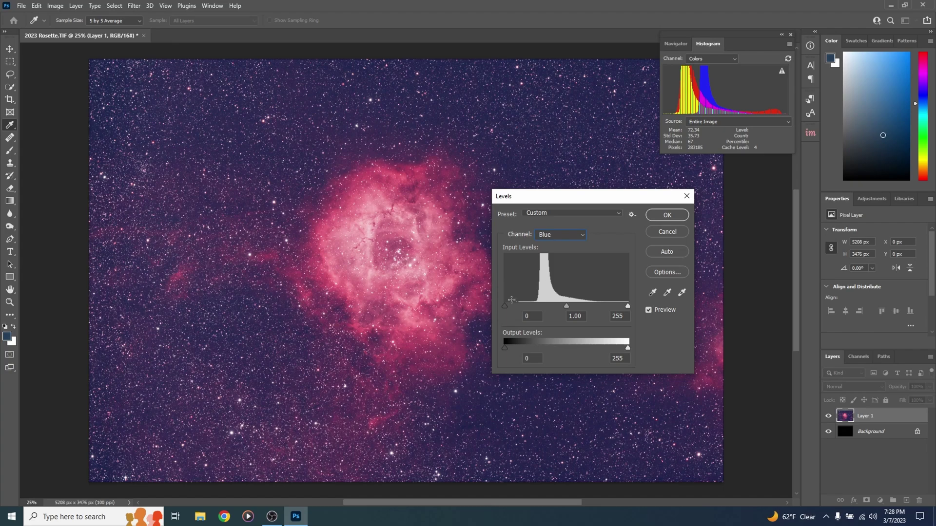
{"action": "left_click_drag", "start_coordinate": [505, 306], "coordinate": [528, 307]}
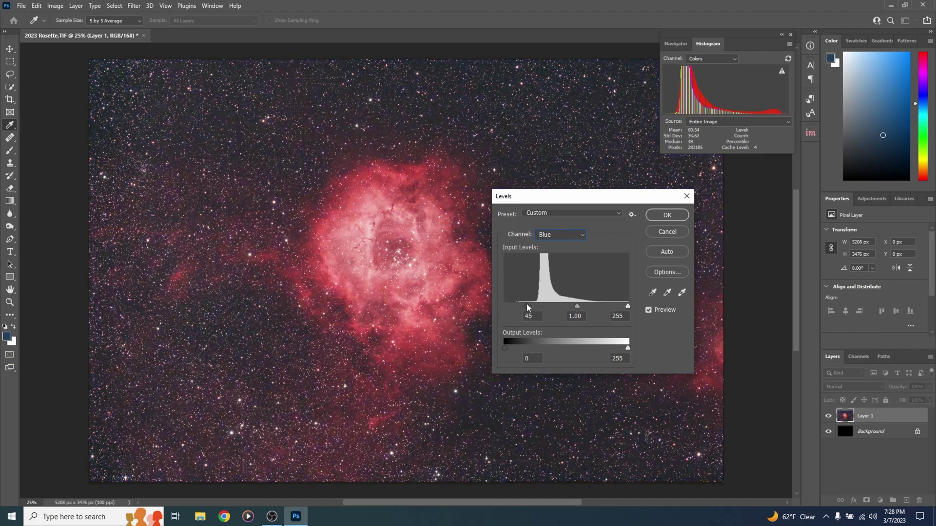
{"action": "left_click", "coordinate": [667, 216]}
{"action": "key", "text": "z"}
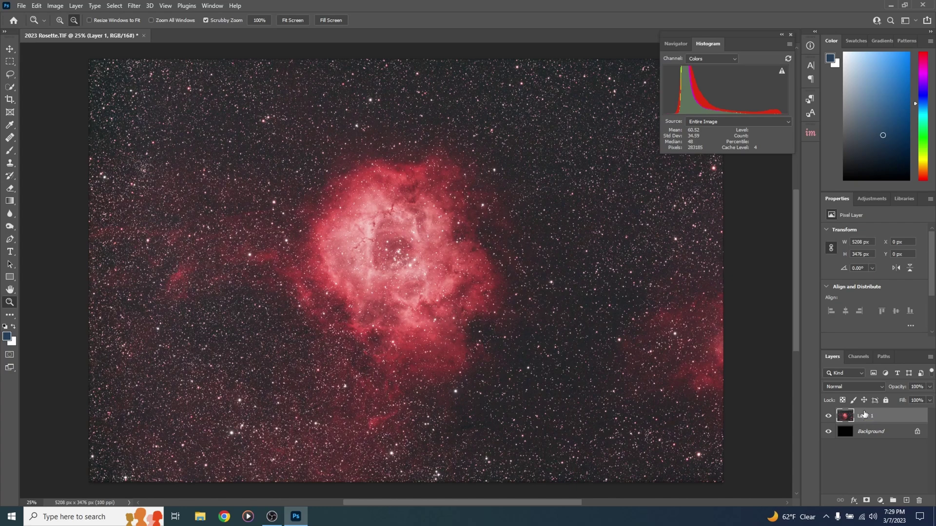
Duplicate Layer 1 into Layer 2, then check the nebula edge and fit the image on screen
{"action": "key", "text": "ctrl+j"}
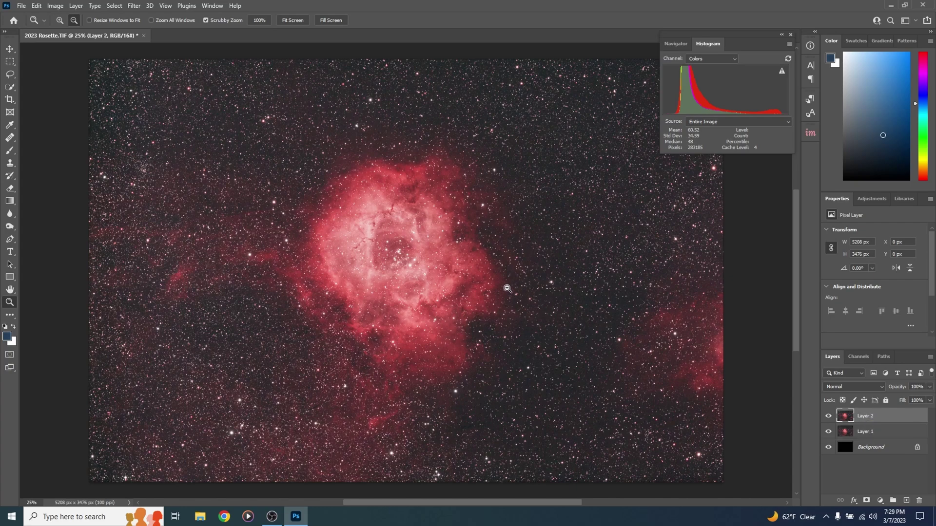
{"action": "left_click_drag", "start_coordinate": [510, 288], "coordinate": [579, 291]}
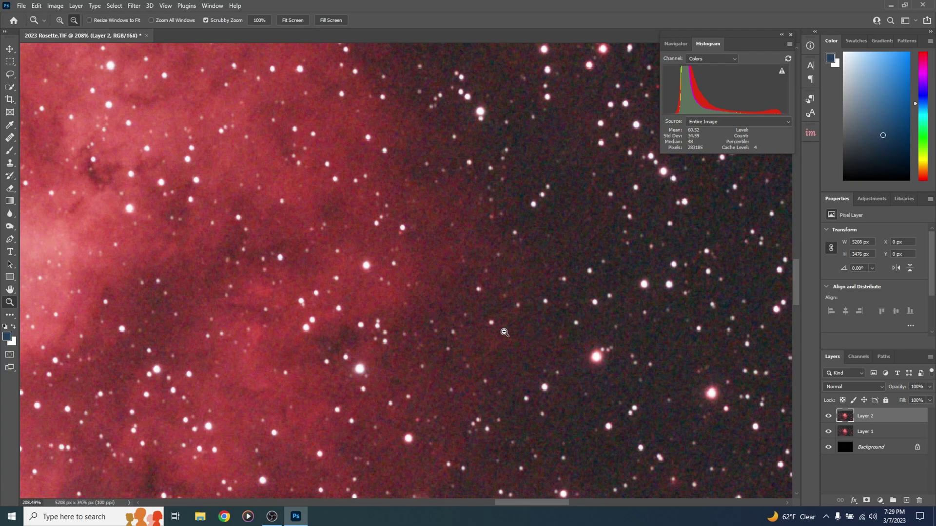
{"action": "left_click_drag", "start_coordinate": [505, 332], "coordinate": [484, 340]}
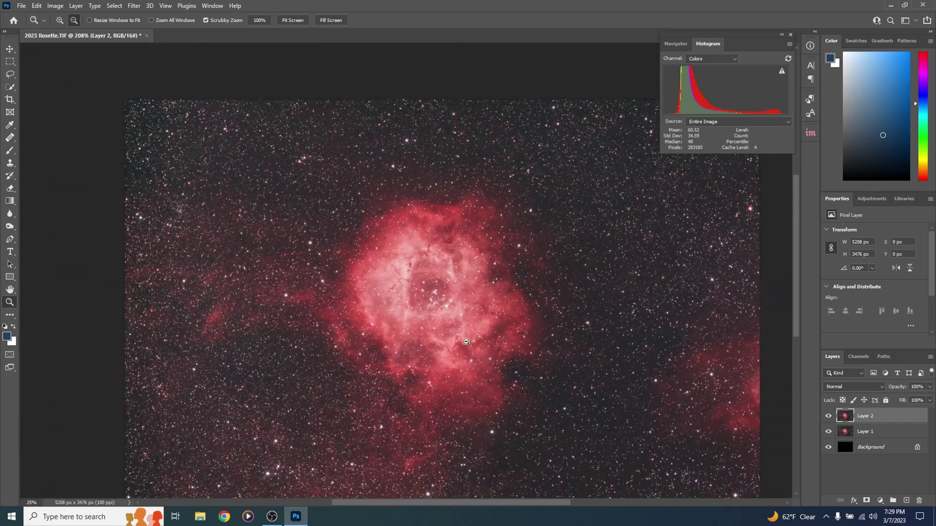
{"action": "left_click", "coordinate": [292, 20]}
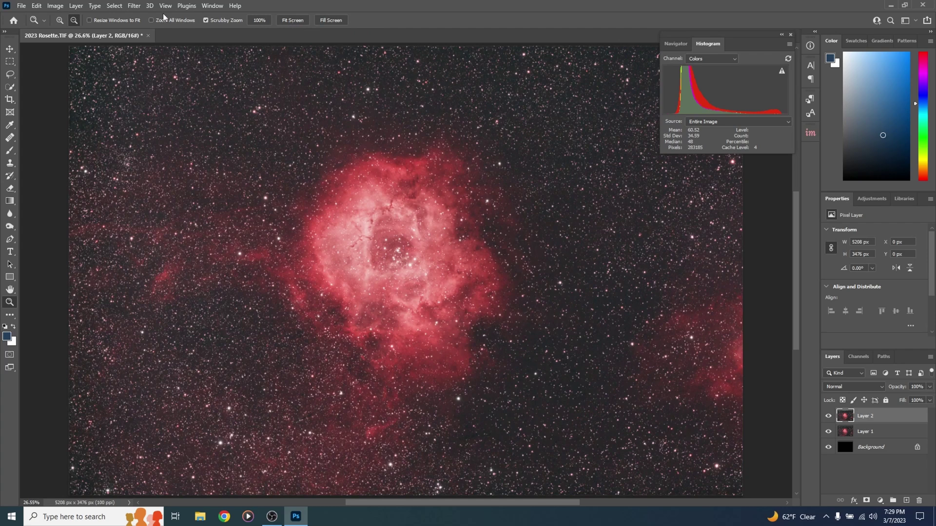
{"action": "left_click", "coordinate": [134, 7]}
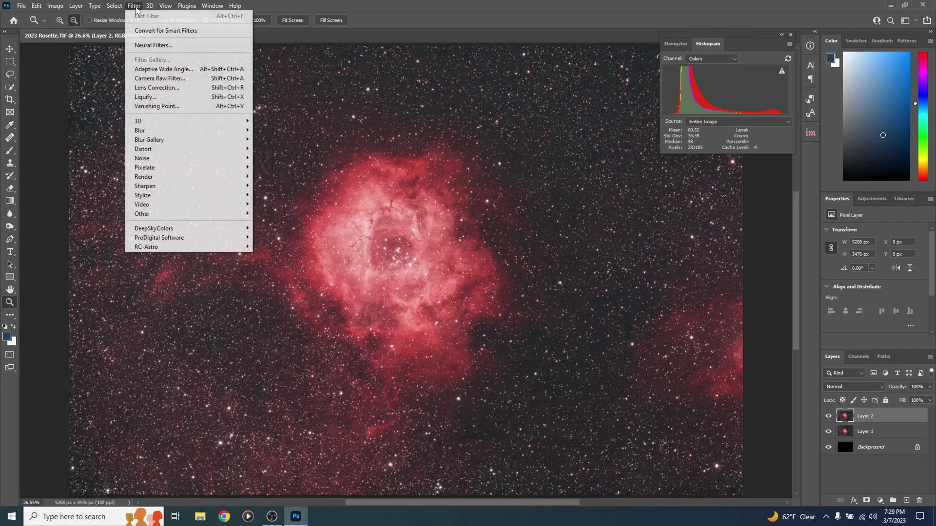
{"action": "left_click", "coordinate": [177, 78]}
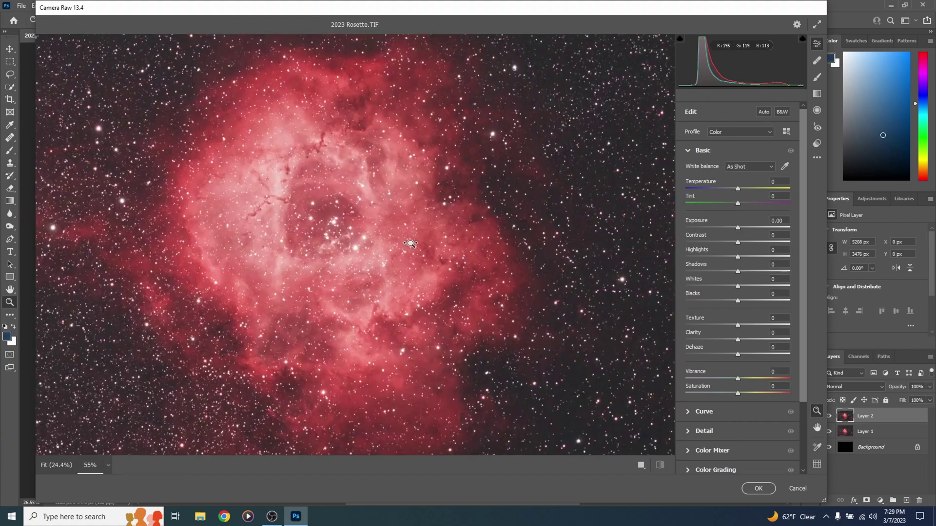
{"action": "left_click_drag", "start_coordinate": [410, 243], "coordinate": [452, 250]}
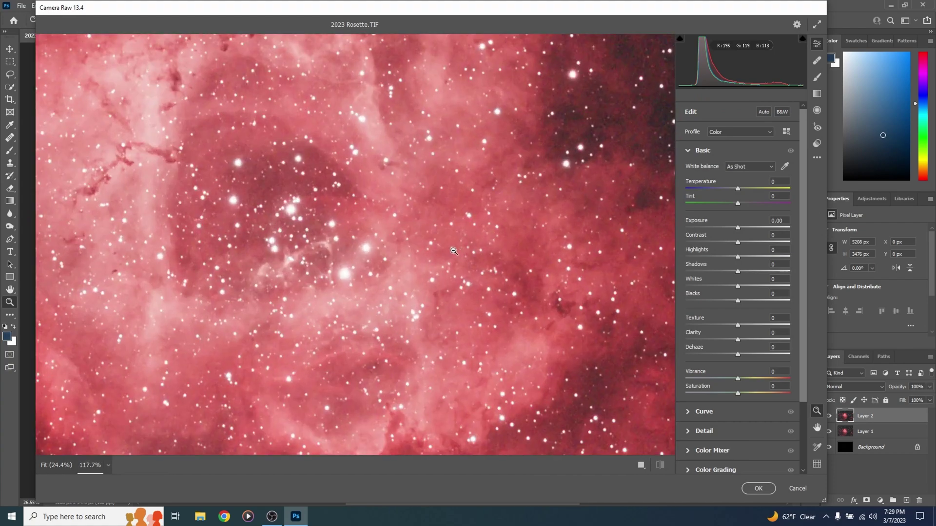
{"action": "left_click", "coordinate": [687, 431]}
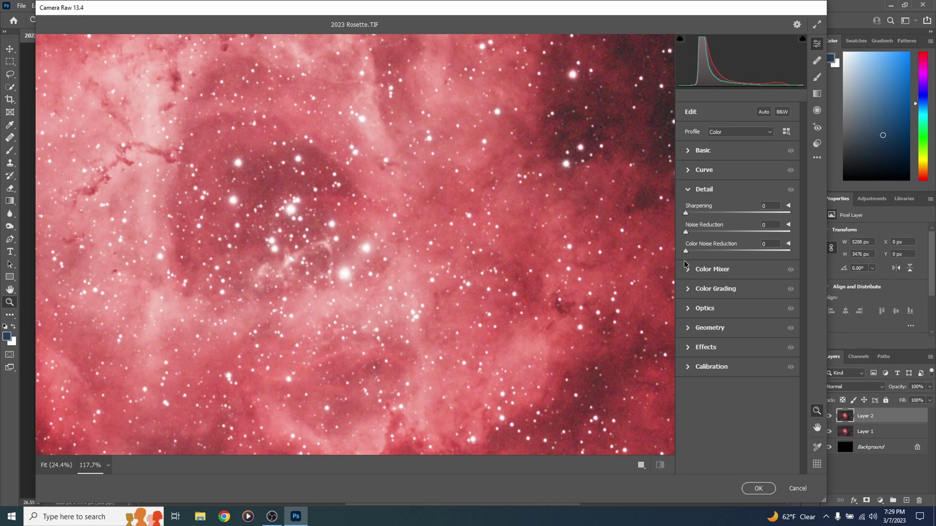
{"action": "left_click_drag", "start_coordinate": [685, 250], "coordinate": [725, 239]}
{"action": "left_click_drag", "start_coordinate": [428, 282], "coordinate": [384, 281]}
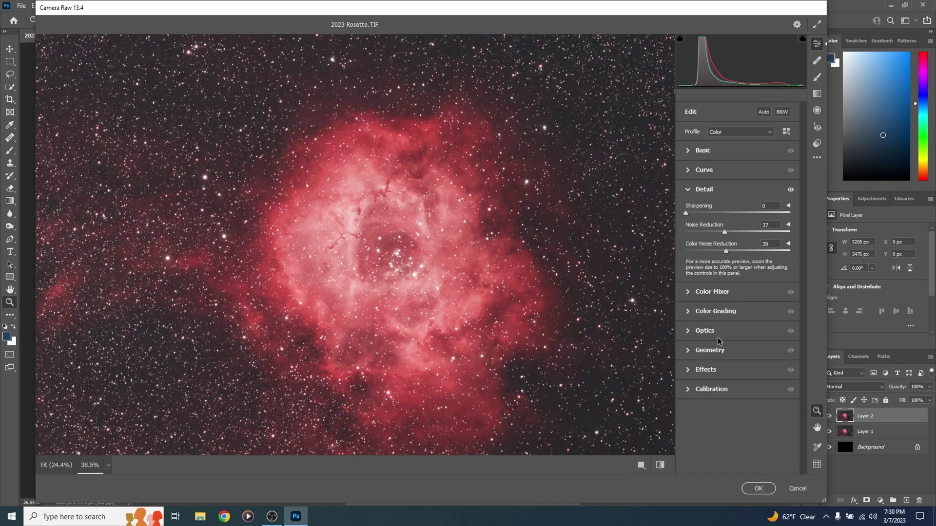
{"action": "left_click", "coordinate": [797, 488]}
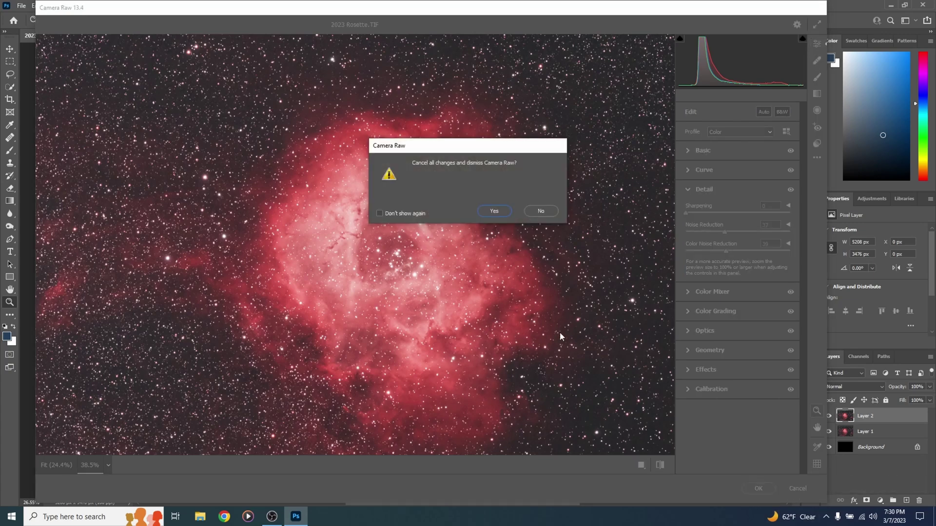
{"action": "left_click", "coordinate": [494, 211]}
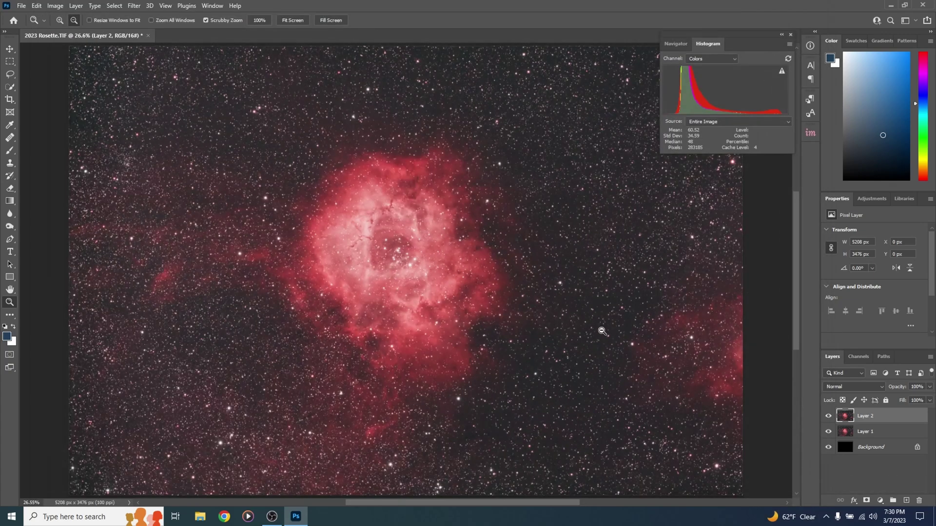
Run RC-Astro NoiseXTerminator on Layer 2 with denoise strength about 71
{"action": "left_click", "coordinate": [134, 10]}
{"action": "mouse_move", "coordinate": [229, 251]}
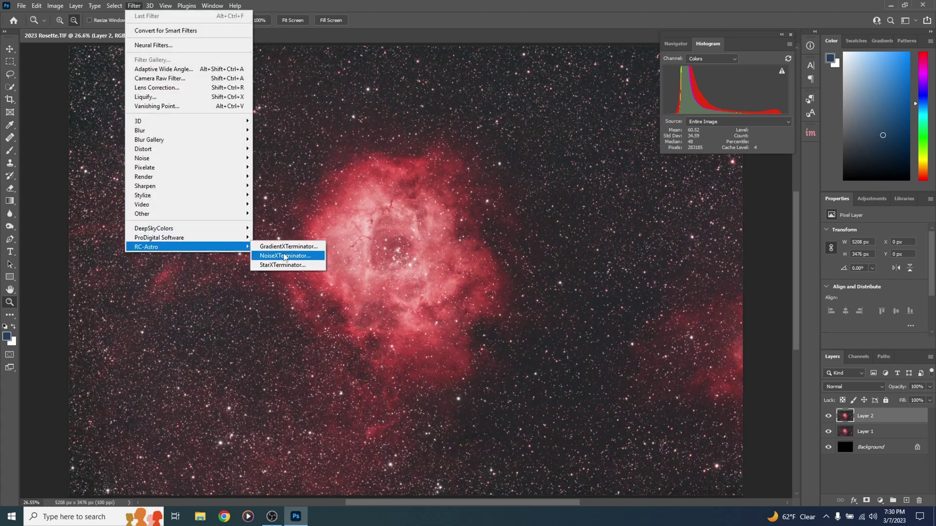
{"action": "left_click", "coordinate": [285, 256]}
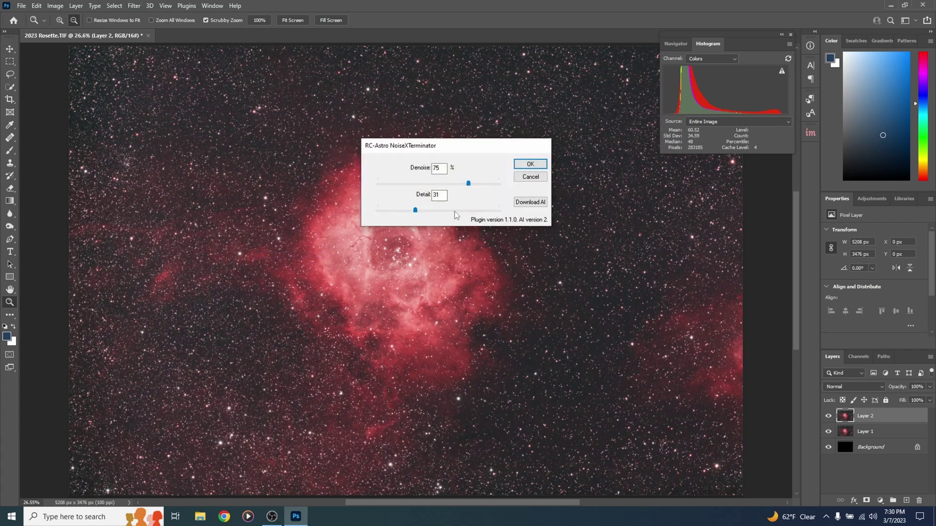
{"action": "left_click_drag", "start_coordinate": [468, 185], "coordinate": [470, 185]}
{"action": "left_click", "coordinate": [531, 166]}
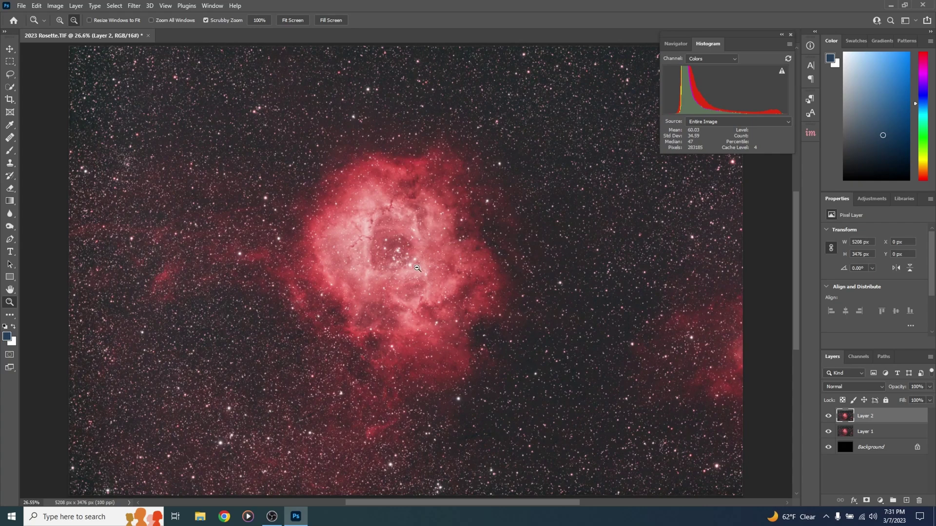
{"action": "left_click_drag", "start_coordinate": [473, 267], "coordinate": [520, 284]}
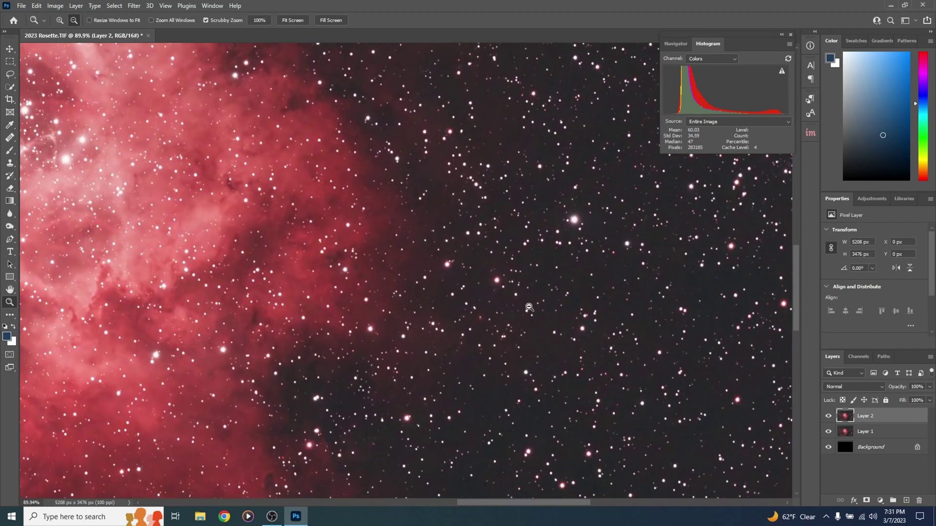
{"action": "left_click_drag", "start_coordinate": [528, 307], "coordinate": [288, 320]}
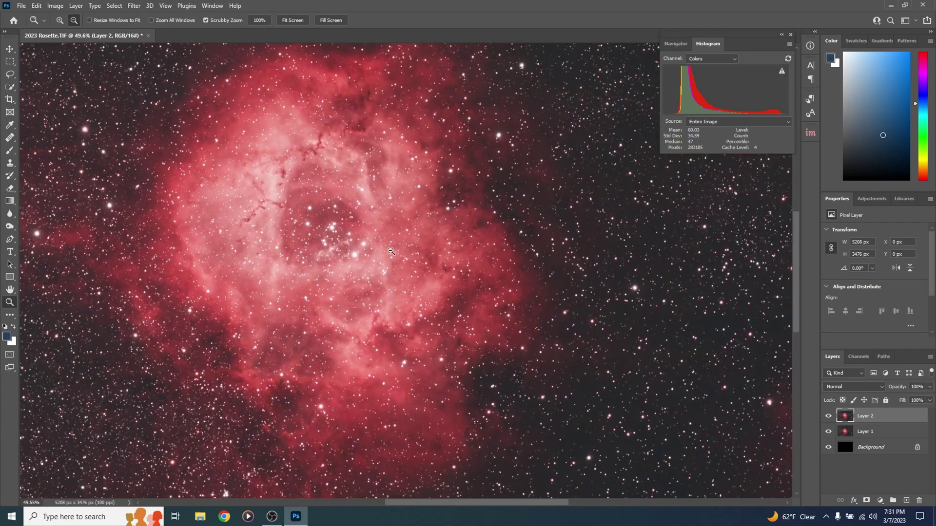
{"action": "left_click", "coordinate": [392, 259], "text": "alt"}
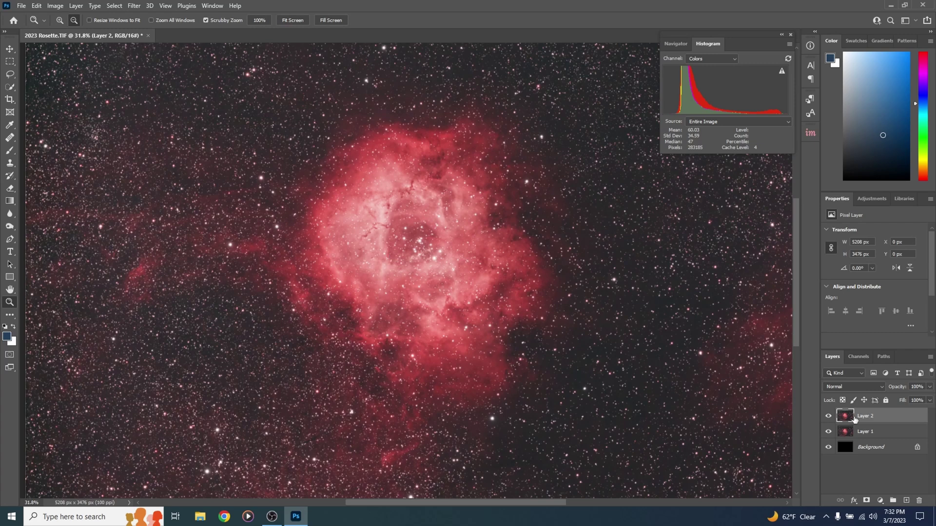
Stamp a merged layer on top of the stack and name it Stars Only
{"action": "key", "text": "ctrl+shift+alt+e"}
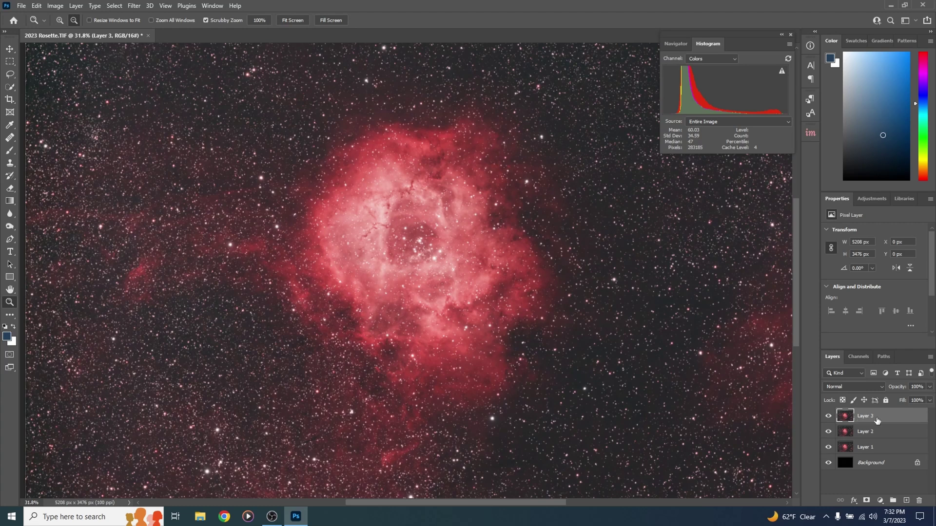
{"action": "double_click", "coordinate": [866, 418]}
{"action": "type", "text": "Stars Only"}
{"action": "key", "text": "Return"}
{"action": "left_click", "coordinate": [21, 7]}
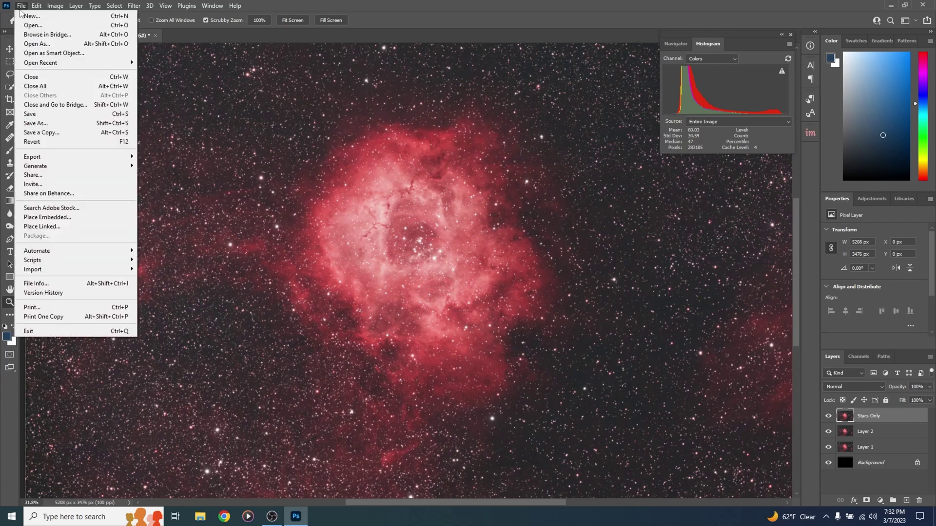
Save a flattened TIFF copy named For Starnet with the sRGB profile embedded
{"action": "left_click", "coordinate": [62, 136]}
{"action": "type", "text": "For Starnet"}
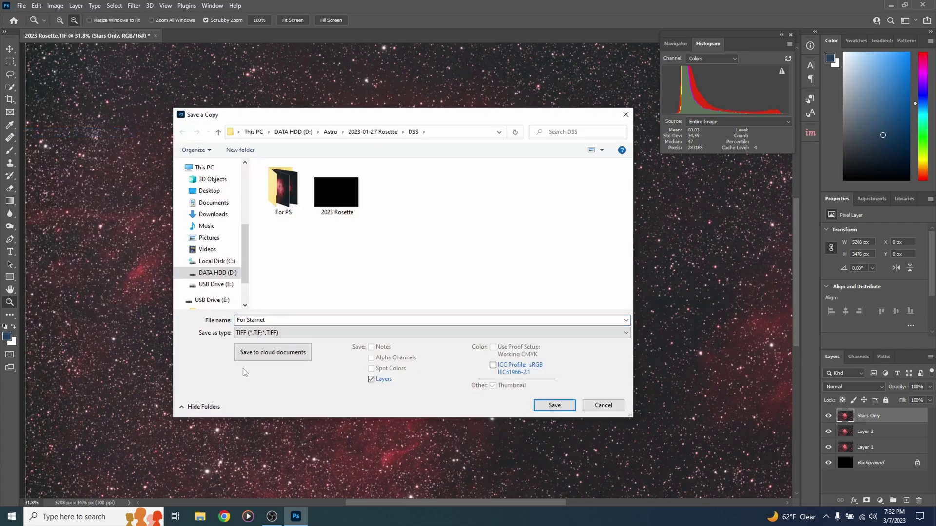
{"action": "left_click", "coordinate": [370, 380]}
{"action": "left_click", "coordinate": [493, 365]}
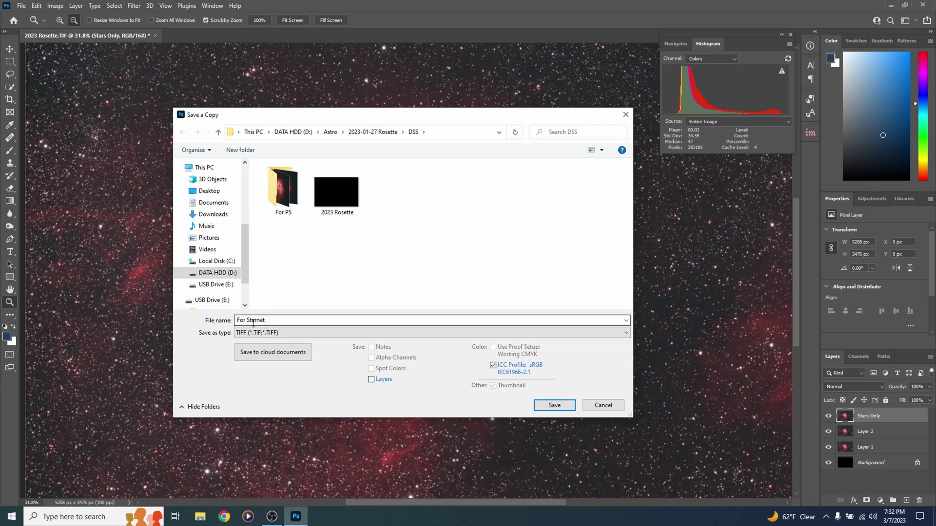
{"action": "left_click", "coordinate": [555, 405]}
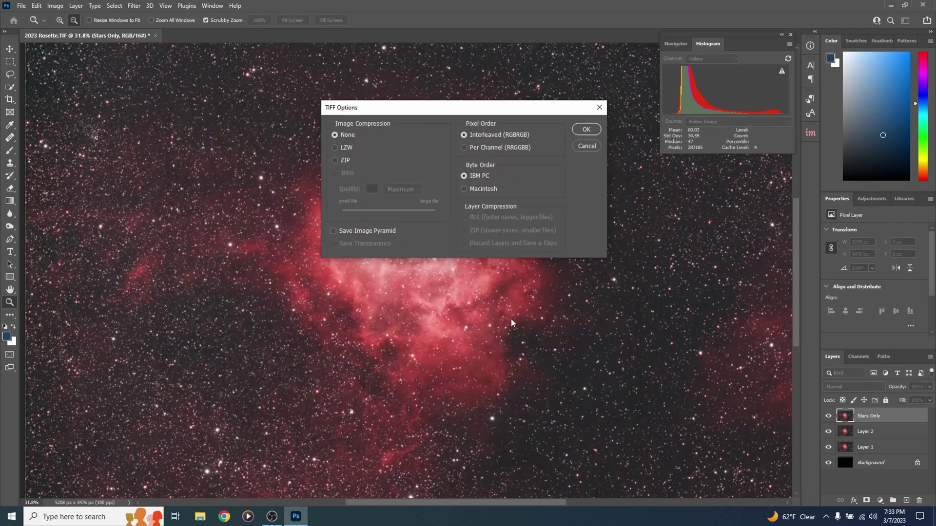
{"action": "left_click", "coordinate": [584, 130]}
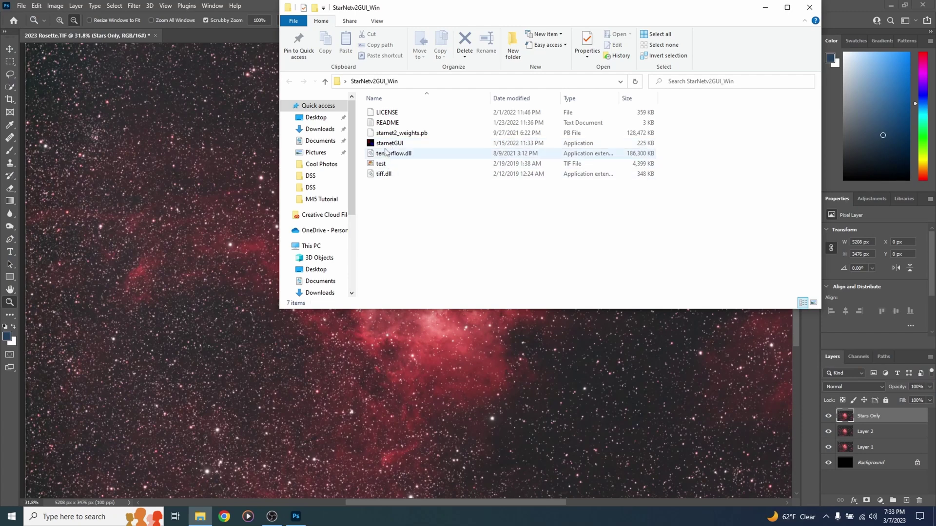
In StarNet++ GUI, load For Starnet.tif and set the output name to For Starnet Starless
{"action": "double_click", "coordinate": [385, 146]}
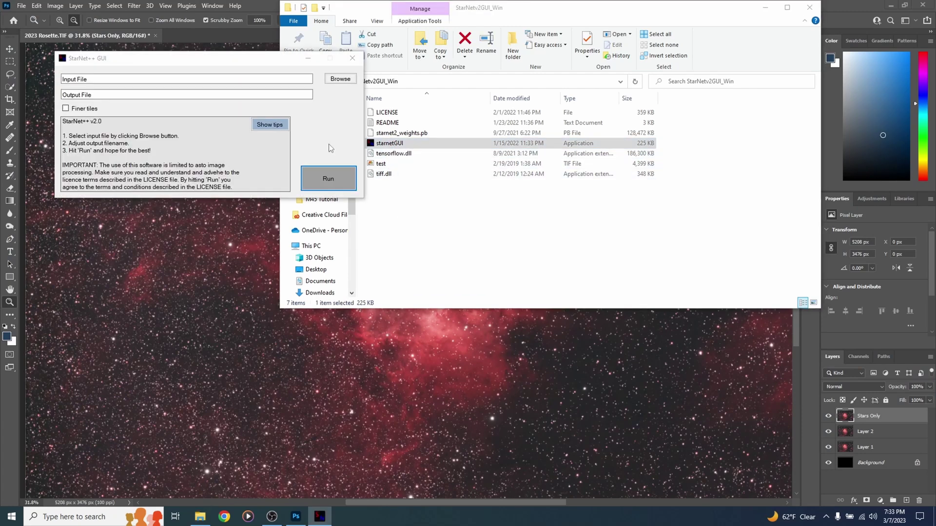
{"action": "left_click", "coordinate": [340, 81]}
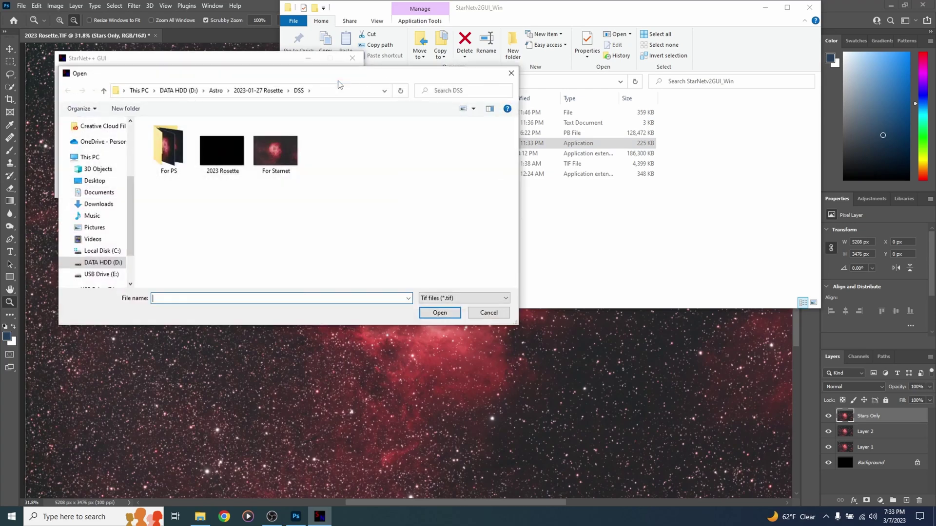
{"action": "left_click", "coordinate": [281, 160]}
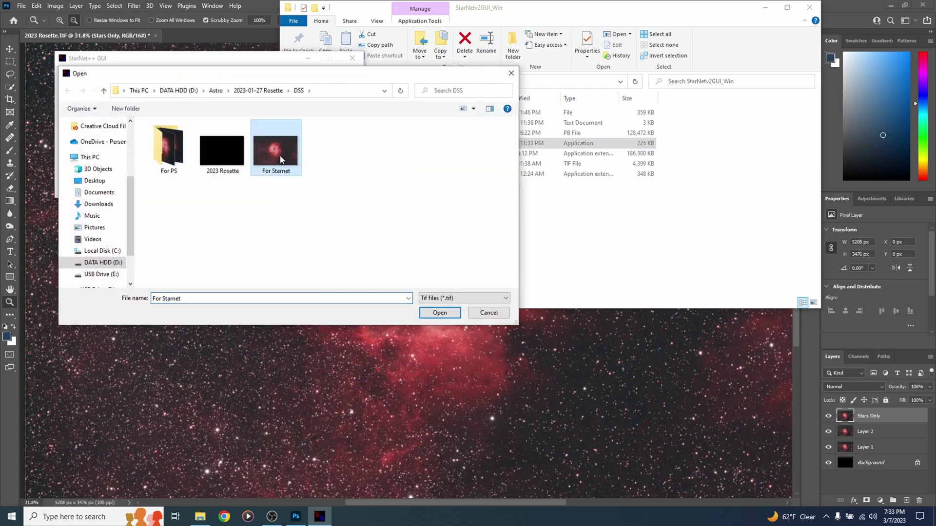
{"action": "left_click", "coordinate": [438, 313]}
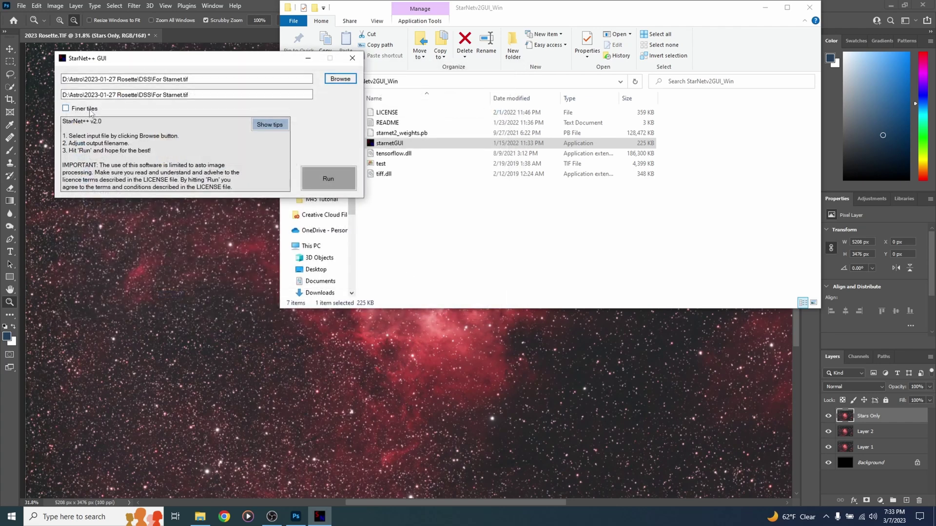
{"action": "left_click", "coordinate": [181, 94]}
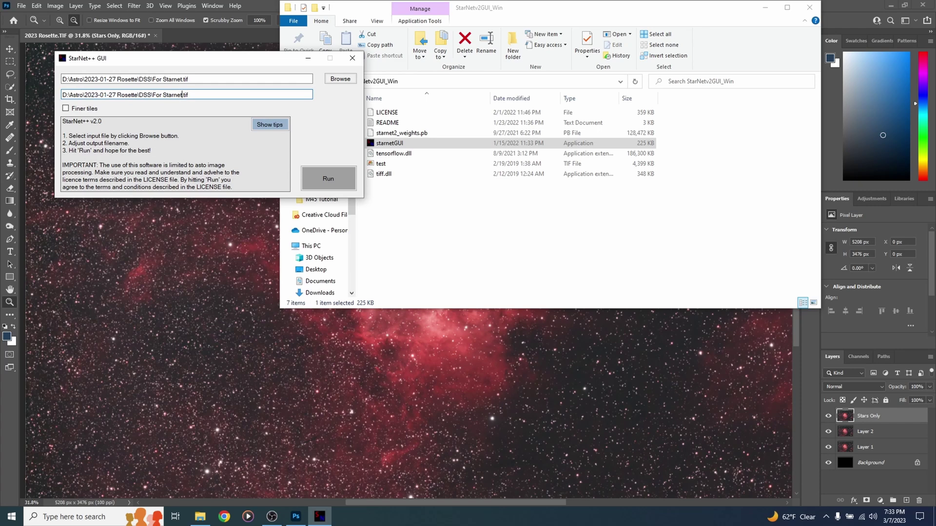
{"action": "type", "text": "Starless"}
Run the star removal, then close StarNet and File Explorer
{"action": "left_click", "coordinate": [319, 183]}
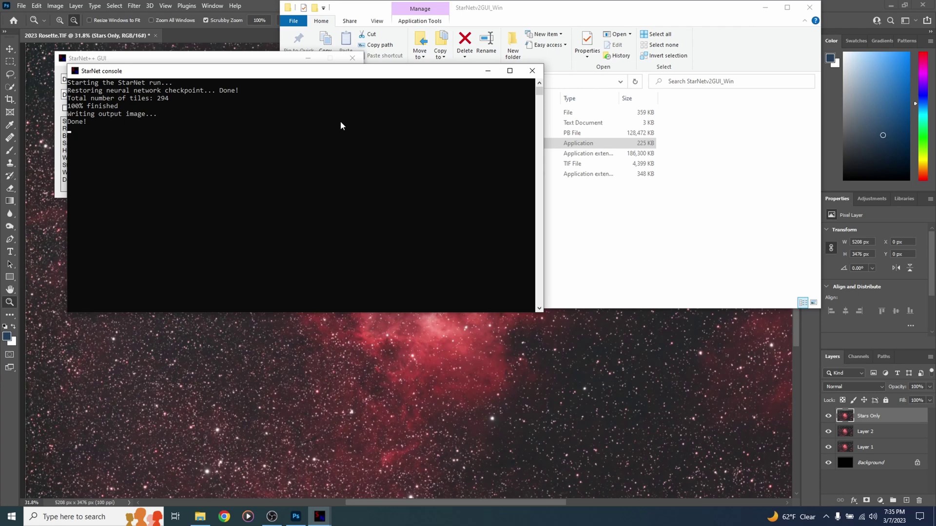
{"action": "left_click", "coordinate": [532, 71]}
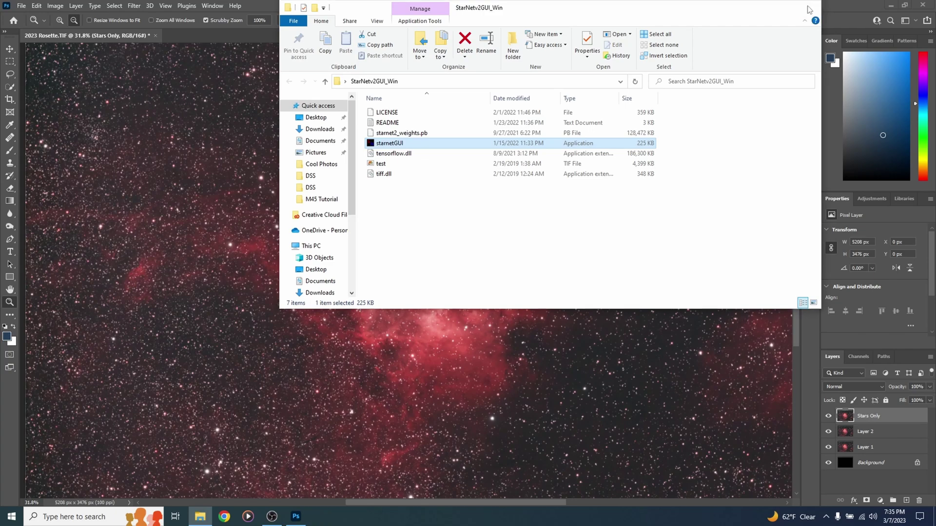
{"action": "left_click", "coordinate": [808, 9]}
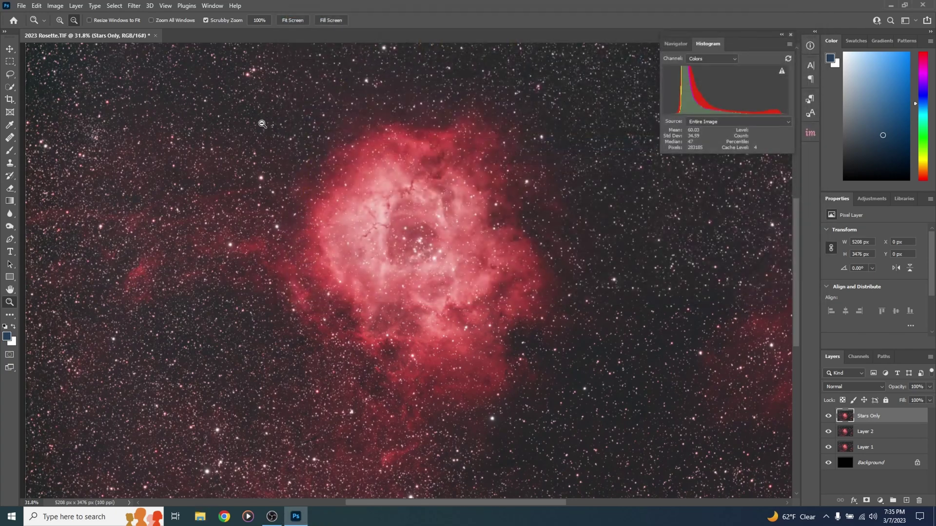
Open For Starnet Starless.tif, select all of it, and return to the 2023 Rosette.TIF document
{"action": "left_click", "coordinate": [20, 8]}
{"action": "left_click", "coordinate": [27, 23]}
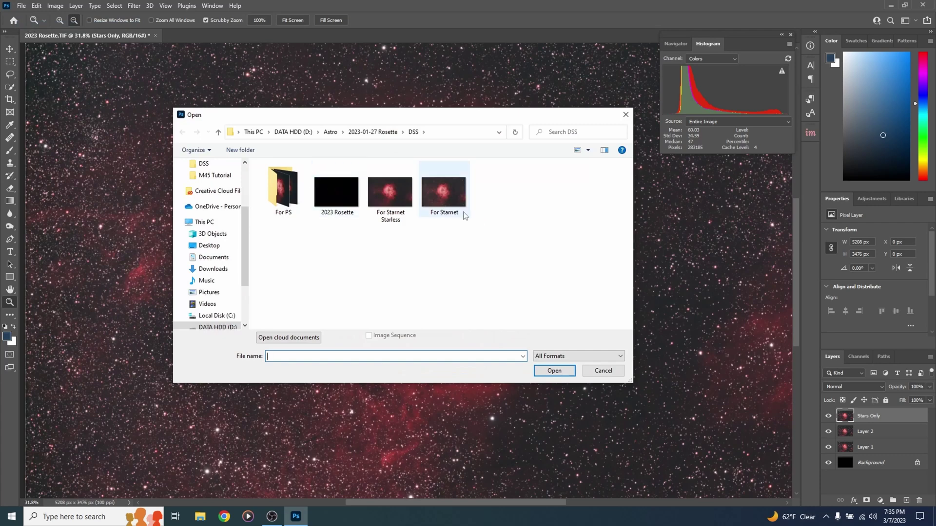
{"action": "left_click", "coordinate": [395, 205]}
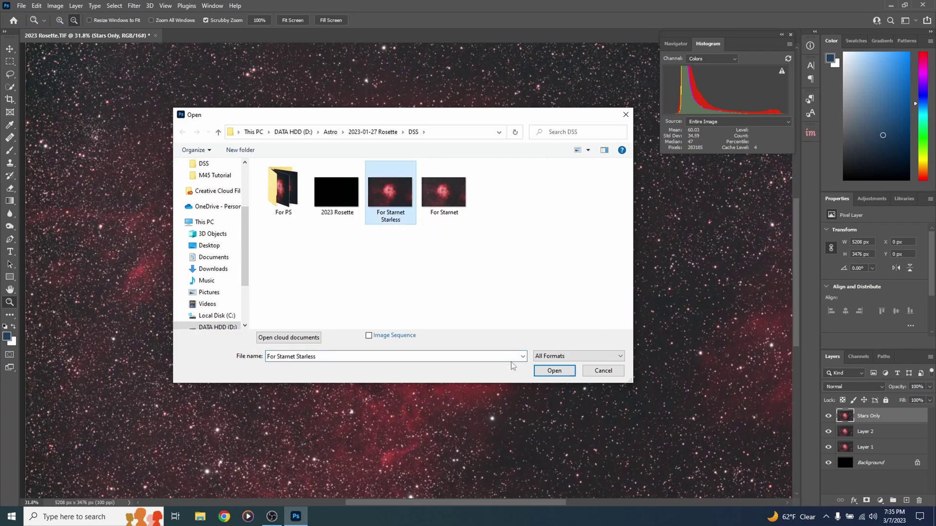
{"action": "left_click", "coordinate": [554, 371]}
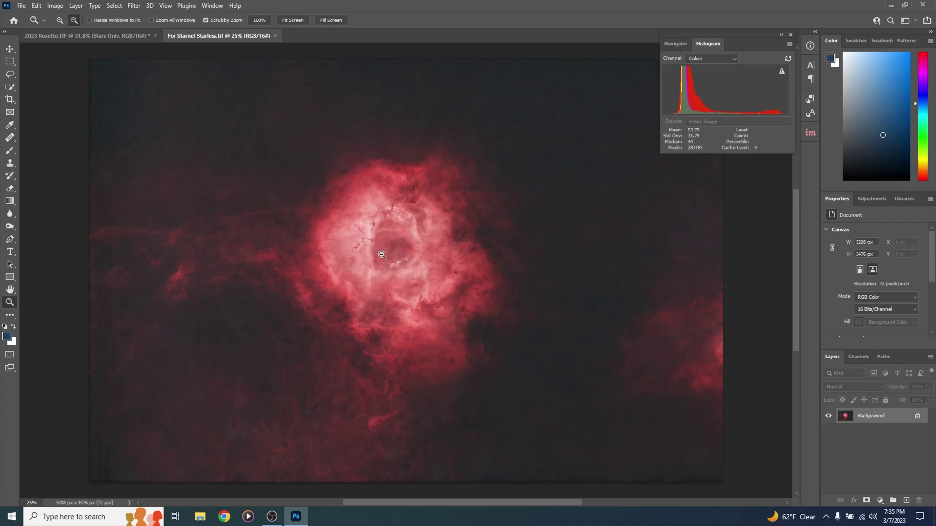
{"action": "key", "text": "ctrl+a"}
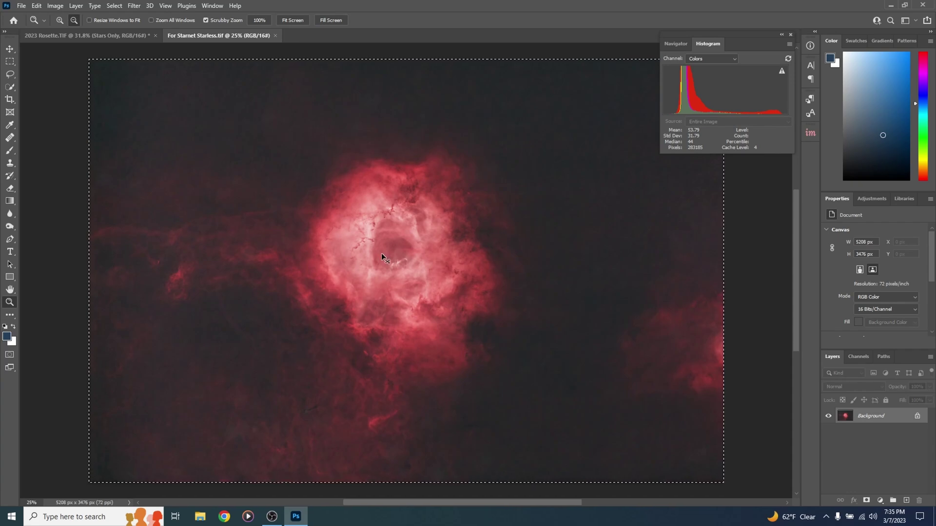
{"action": "left_click", "coordinate": [114, 43]}
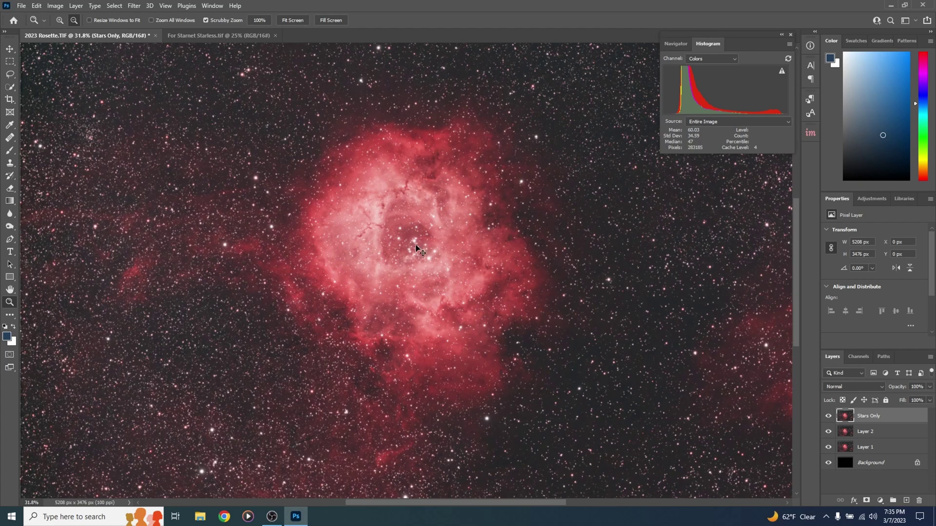
Paste the starless image as a layer named 'Starless', delete it, then stamp a merged Layer 3
{"action": "key", "text": "ctrl+v"}
{"action": "double_click", "coordinate": [867, 416]}
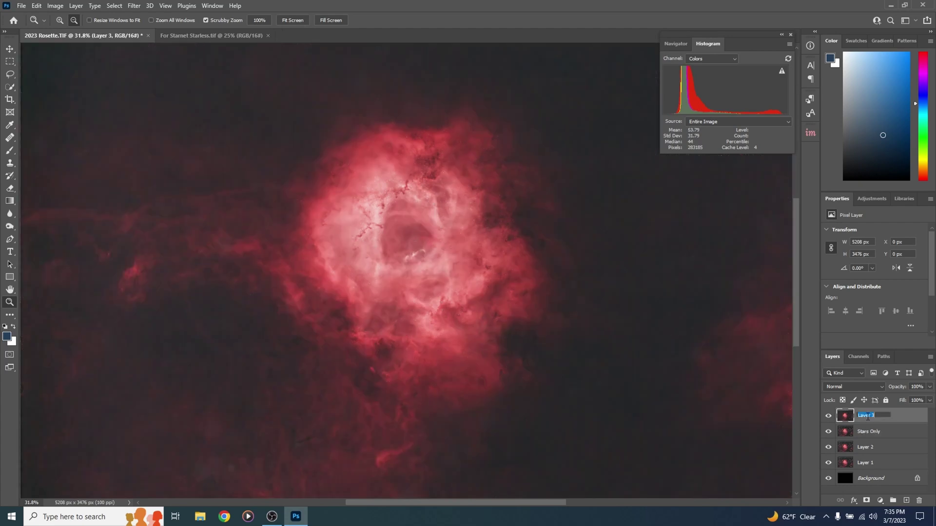
{"action": "type", "text": "Starless"}
{"action": "key", "text": "Return"}
{"action": "left_click_drag", "start_coordinate": [867, 418], "coordinate": [920, 500]}
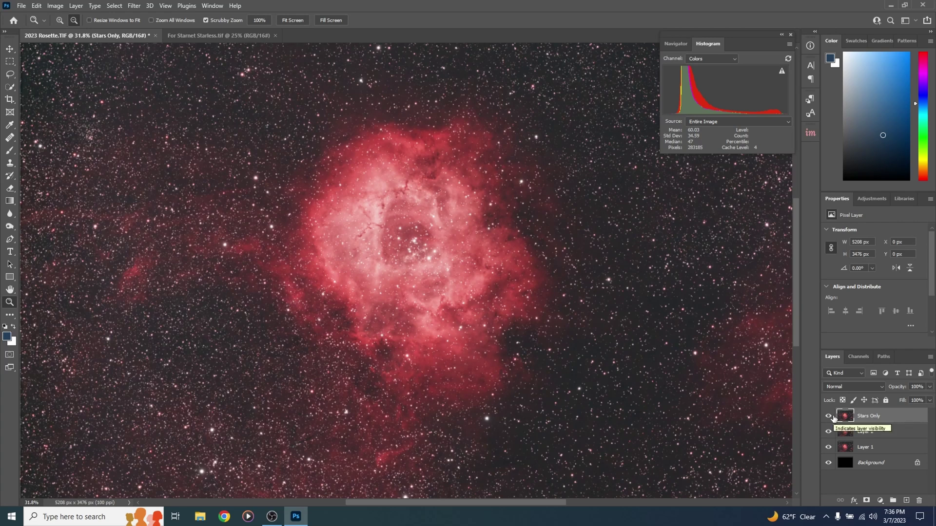
{"action": "key", "text": "ctrl+shift+alt+e"}
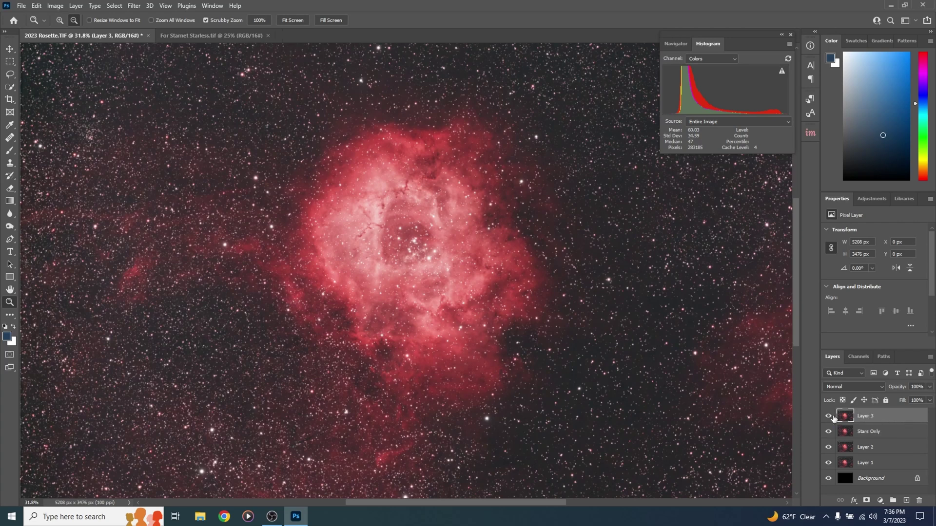
Run RC-Astro StarXTerminator on Layer 3 to remove its stars
{"action": "left_click", "coordinate": [134, 5]}
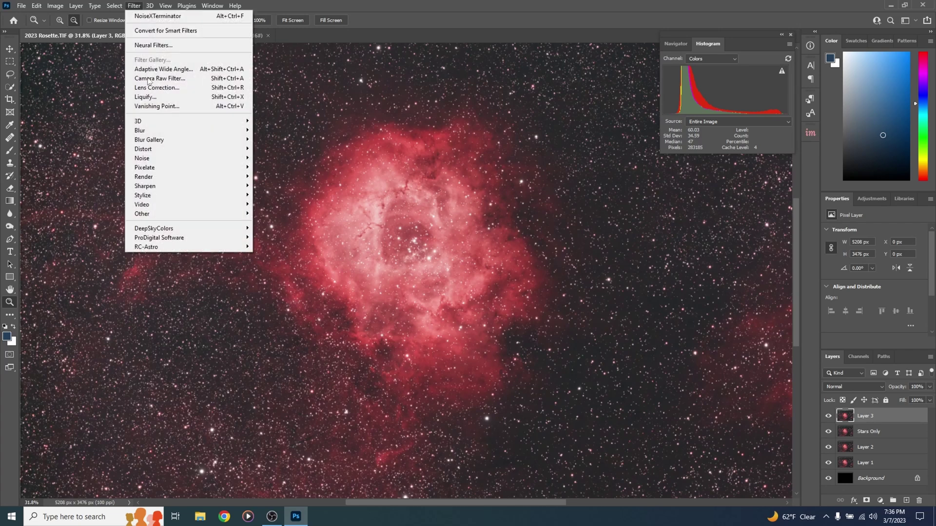
{"action": "mouse_move", "coordinate": [208, 247]}
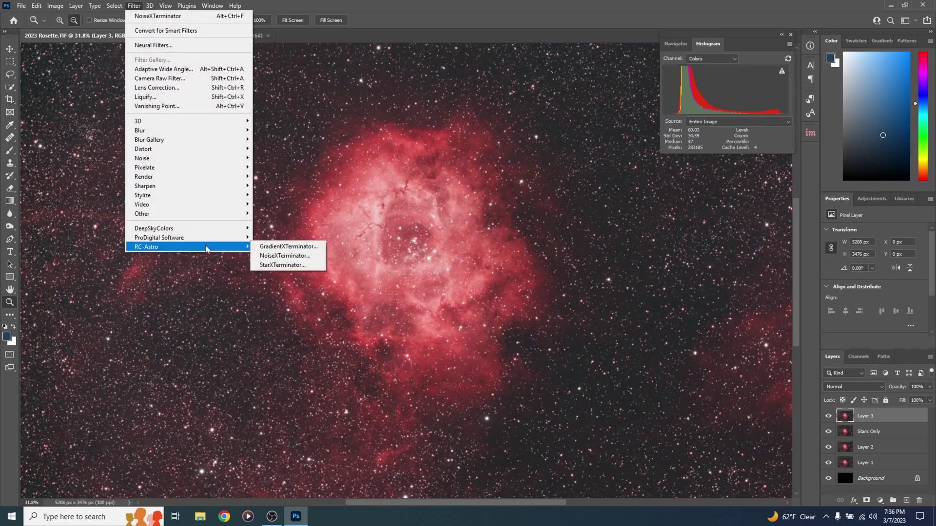
{"action": "left_click", "coordinate": [300, 267]}
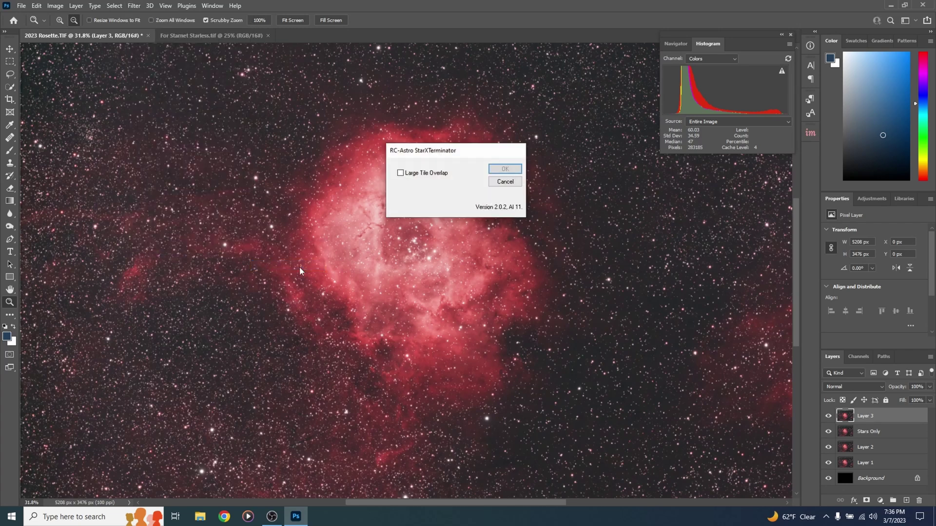
{"action": "left_click", "coordinate": [498, 170]}
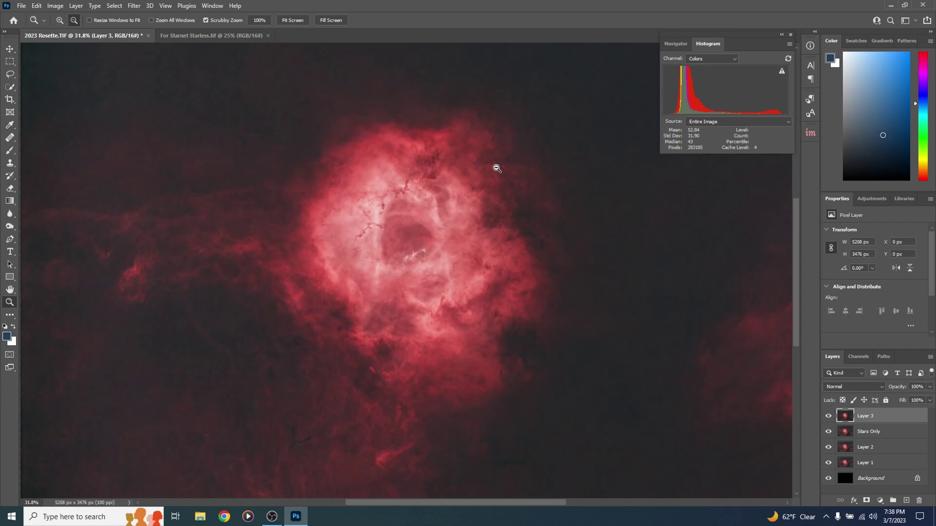
Rename Layer 3 to 'Starless'
{"action": "double_click", "coordinate": [865, 417]}
{"action": "type", "text": "Starless"}
{"action": "key", "text": "Return"}
Hide Starless and use Apply Image on Stars Only to subtract Starless with offset 2
{"action": "left_click", "coordinate": [828, 417]}
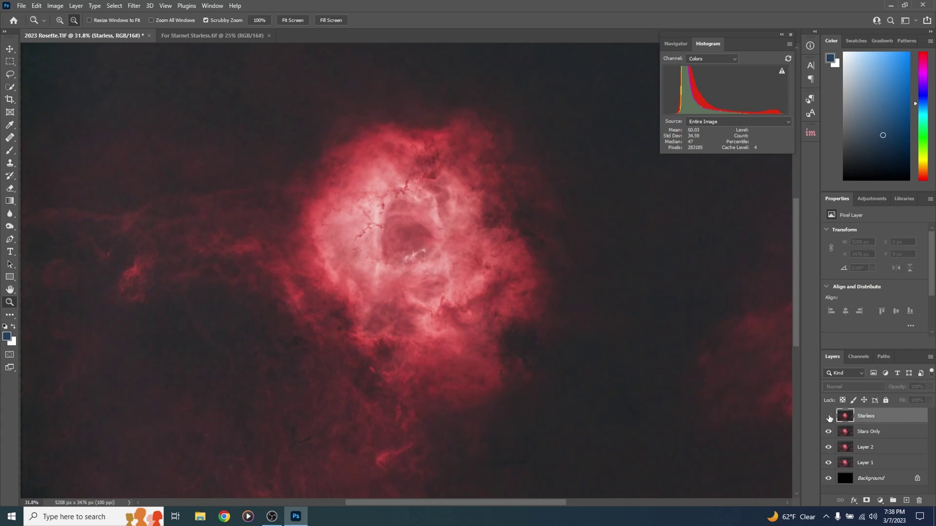
{"action": "left_click", "coordinate": [869, 432]}
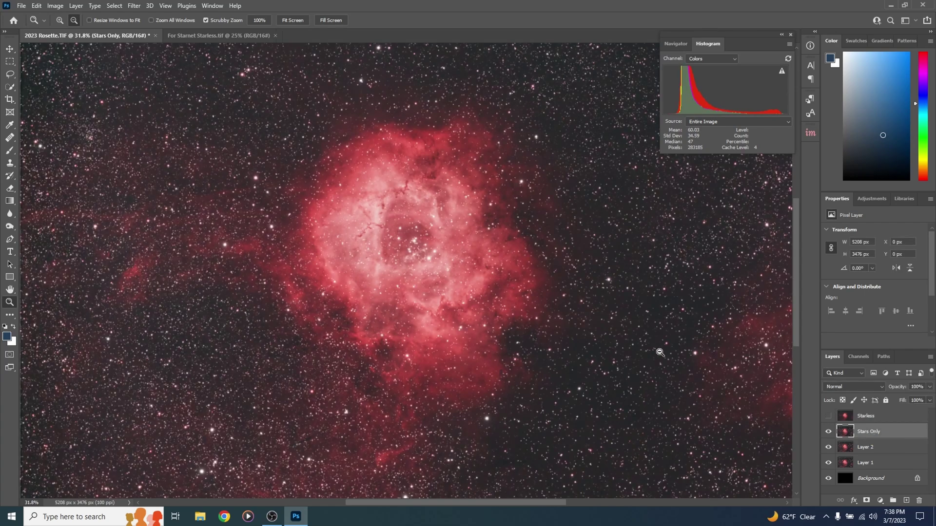
{"action": "left_click", "coordinate": [56, 5]}
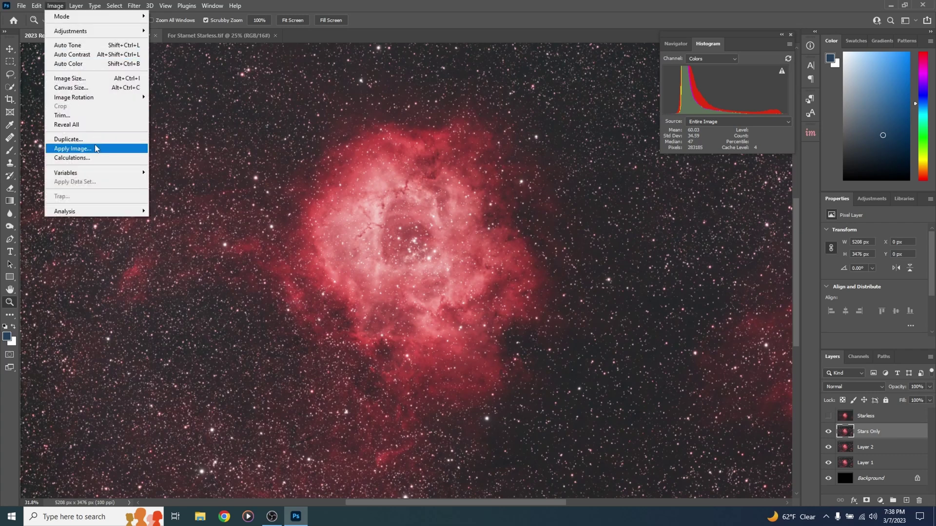
{"action": "left_click", "coordinate": [73, 149]}
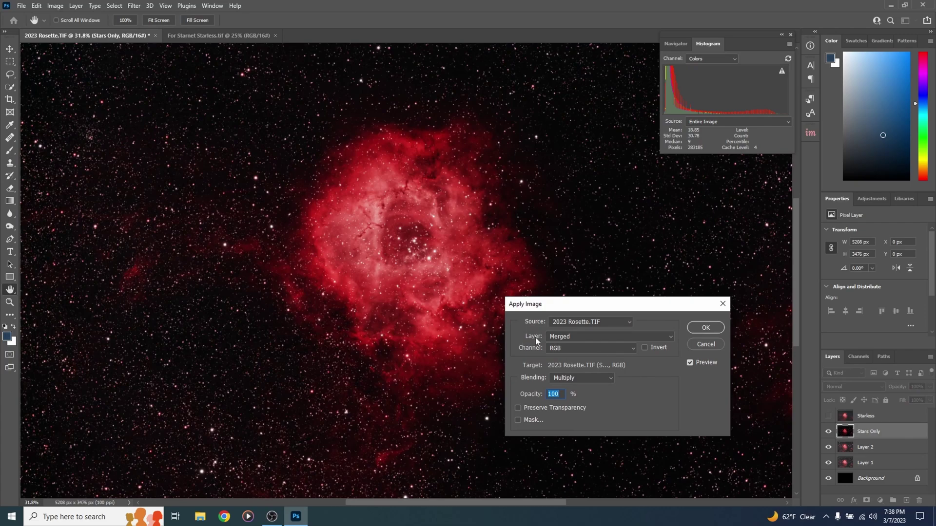
{"action": "left_click", "coordinate": [569, 340]}
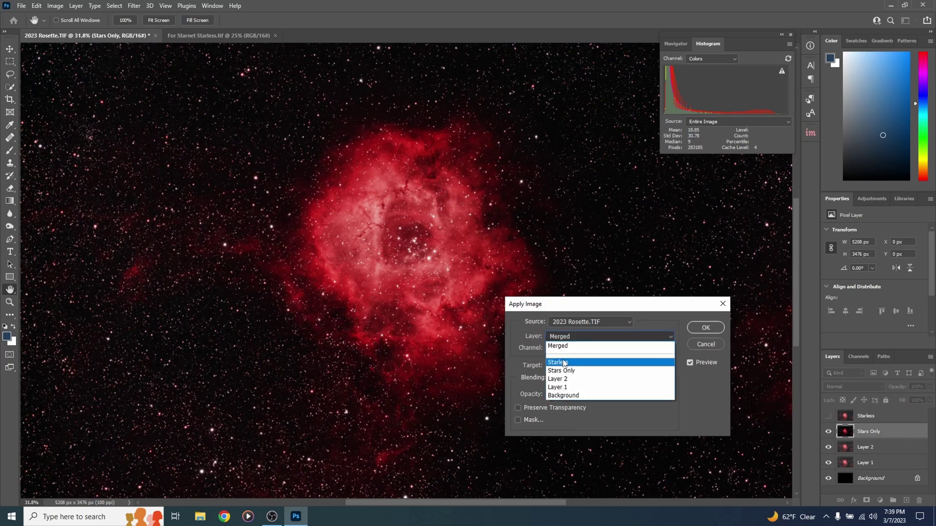
{"action": "left_click", "coordinate": [565, 362]}
{"action": "left_click", "coordinate": [577, 383]}
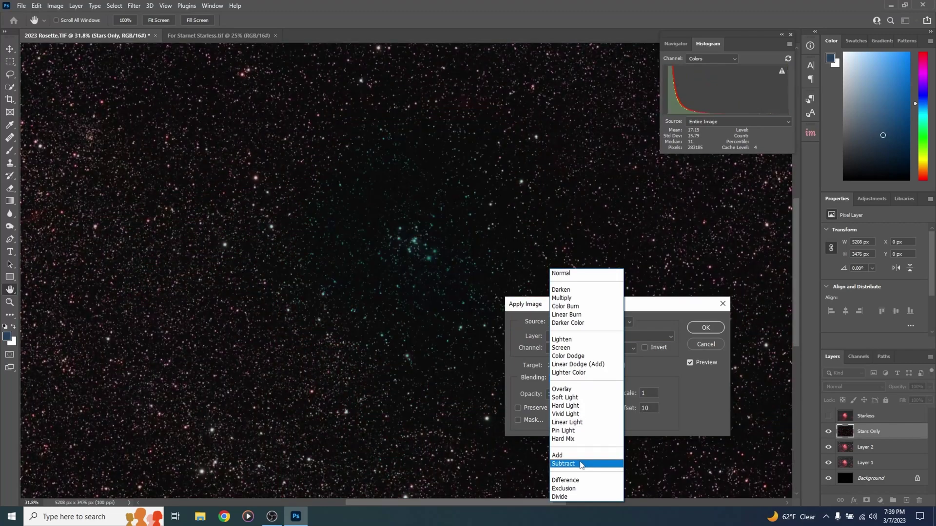
{"action": "left_click", "coordinate": [562, 463]}
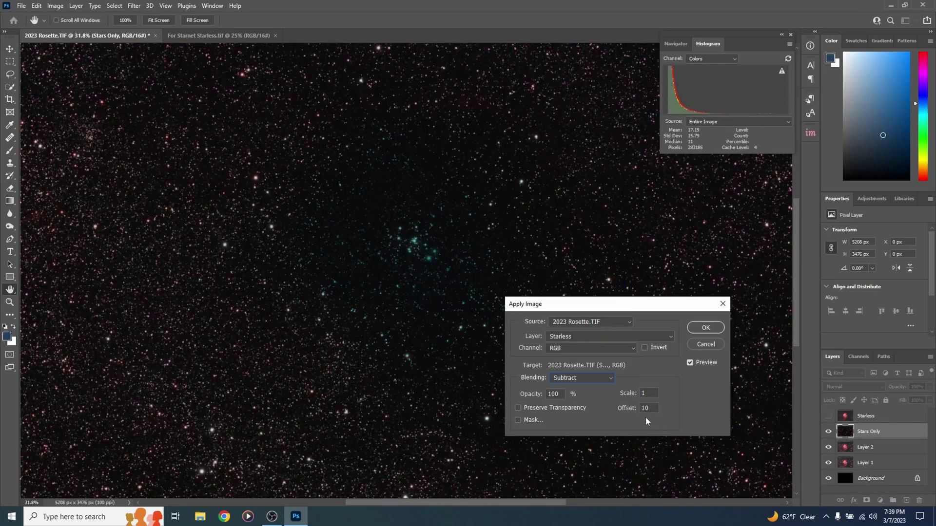
{"action": "double_click", "coordinate": [644, 409]}
{"action": "type", "text": "2"}
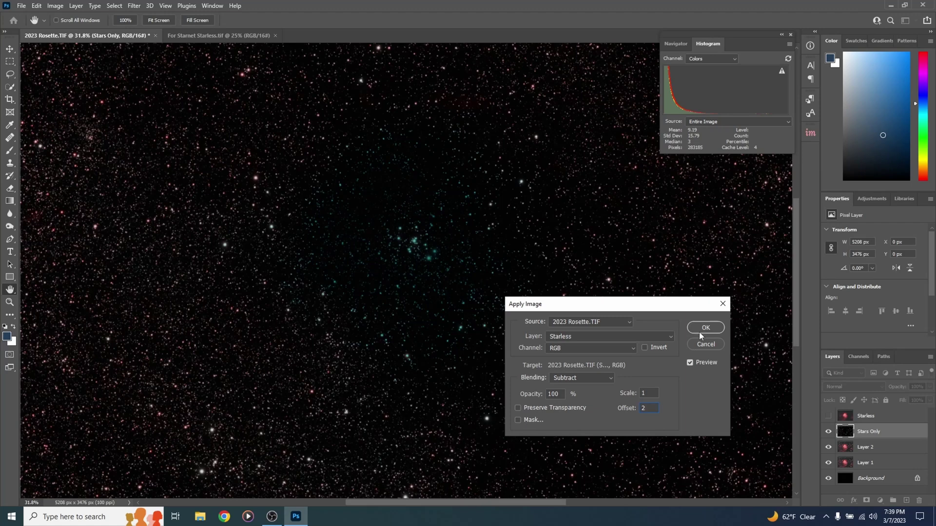
{"action": "left_click", "coordinate": [695, 332]}
{"action": "key", "text": "z"}
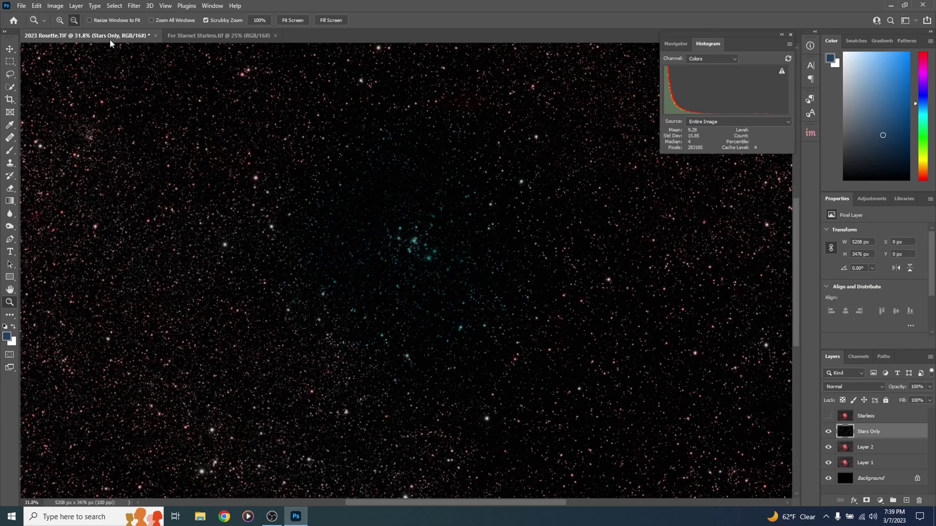
{"action": "left_click", "coordinate": [114, 5]}
Select the star Highlights via Color Range with Fuzziness 86 and Range 49
{"action": "left_click", "coordinate": [144, 102]}
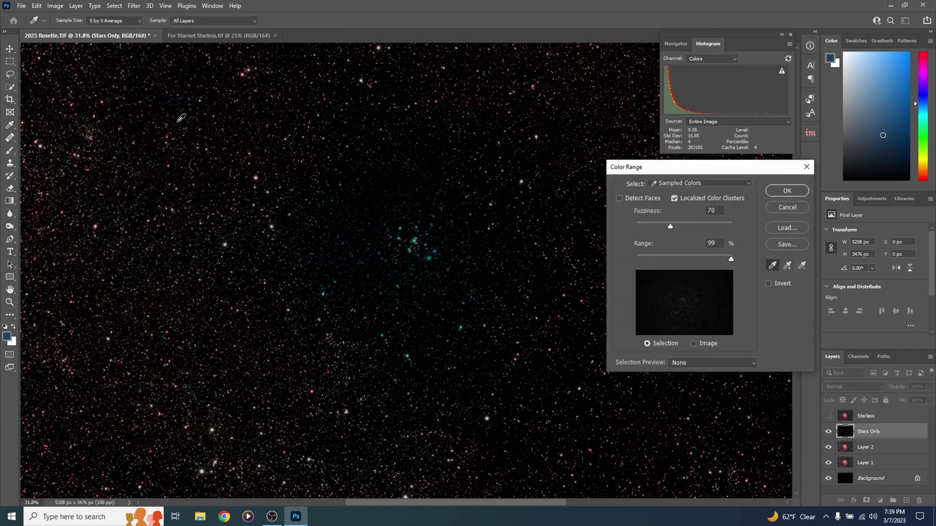
{"action": "left_click", "coordinate": [690, 183]}
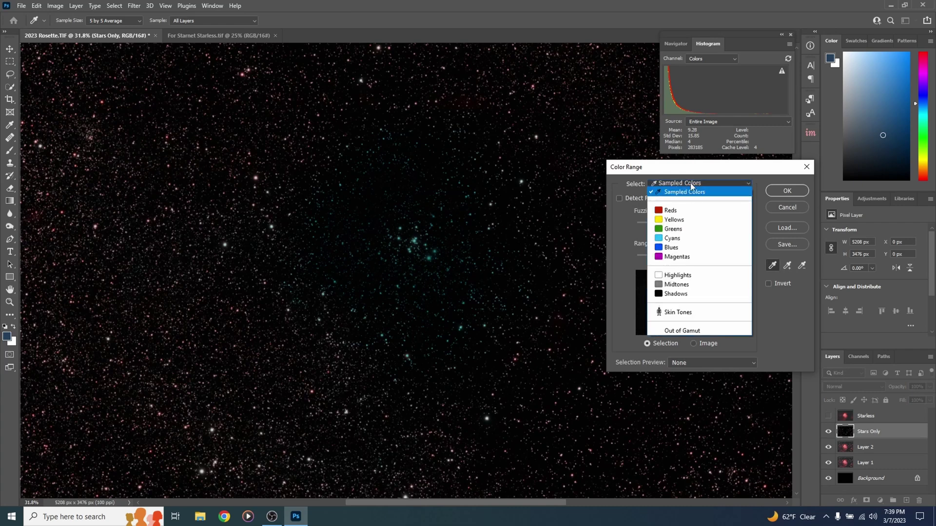
{"action": "left_click", "coordinate": [673, 276]}
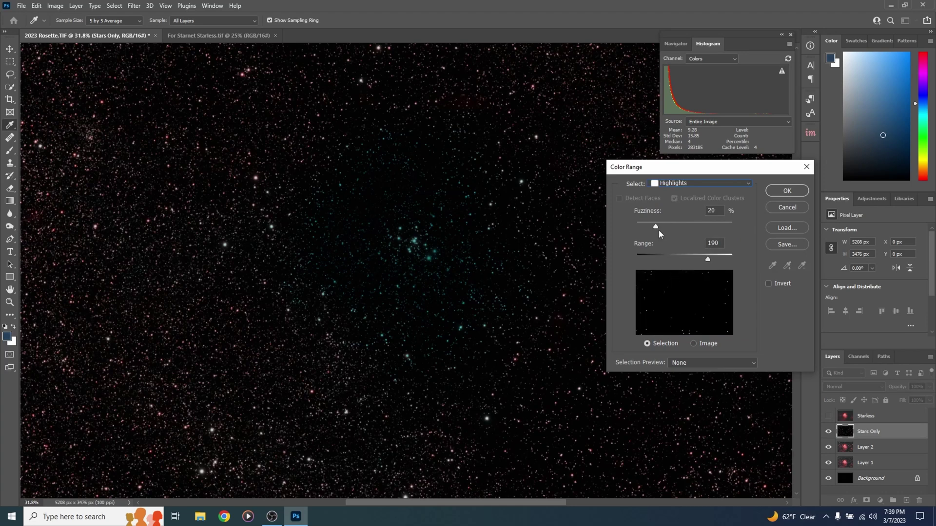
{"action": "left_click", "coordinate": [718, 227]}
{"action": "left_click_drag", "start_coordinate": [708, 259], "coordinate": [656, 262]}
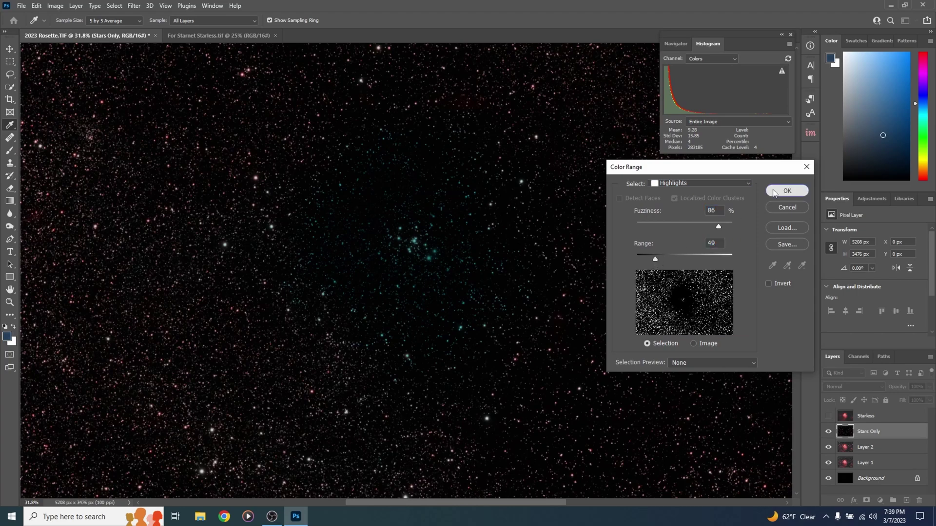
{"action": "left_click", "coordinate": [795, 191]}
{"action": "key", "text": "z"}
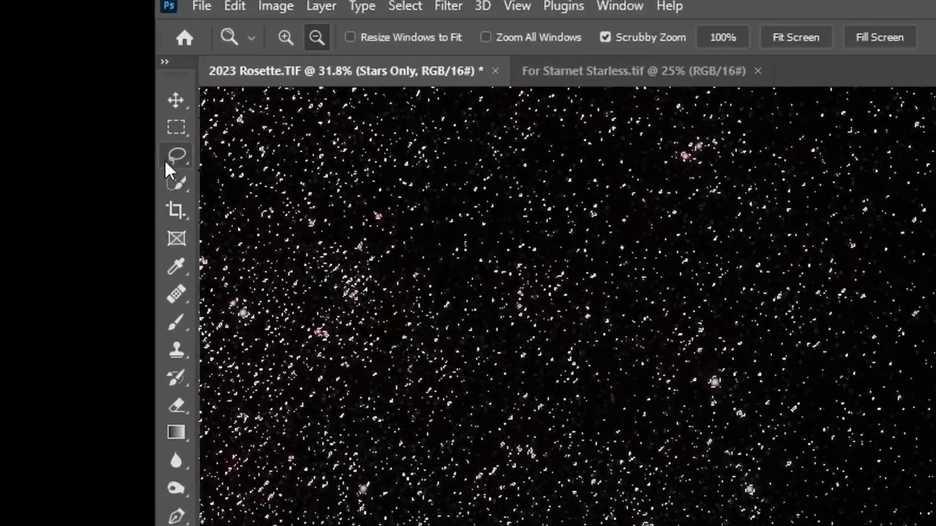
Subtract the central star cluster from the selection with an Alt-Lasso, then zoom in
{"action": "left_click", "coordinate": [173, 157]}
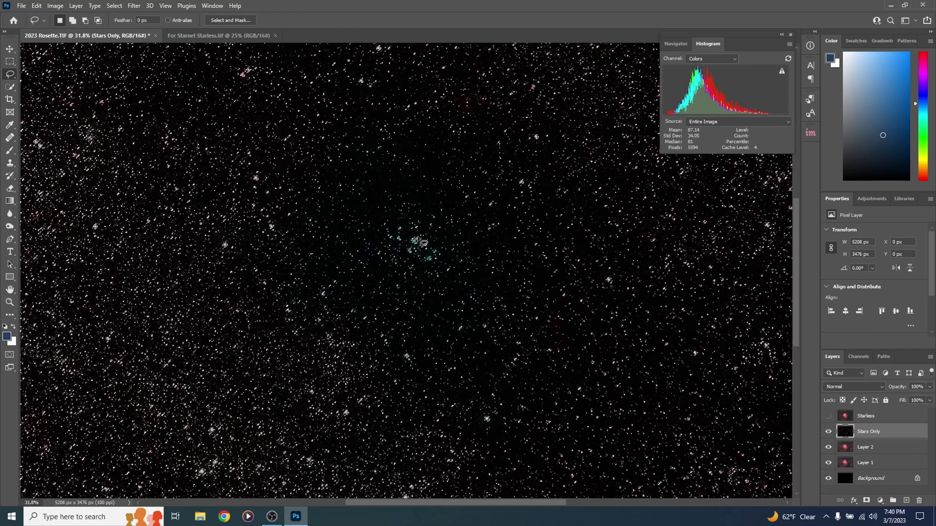
{"action": "left_click_drag", "start_coordinate": [418, 239], "coordinate": [410, 246]}
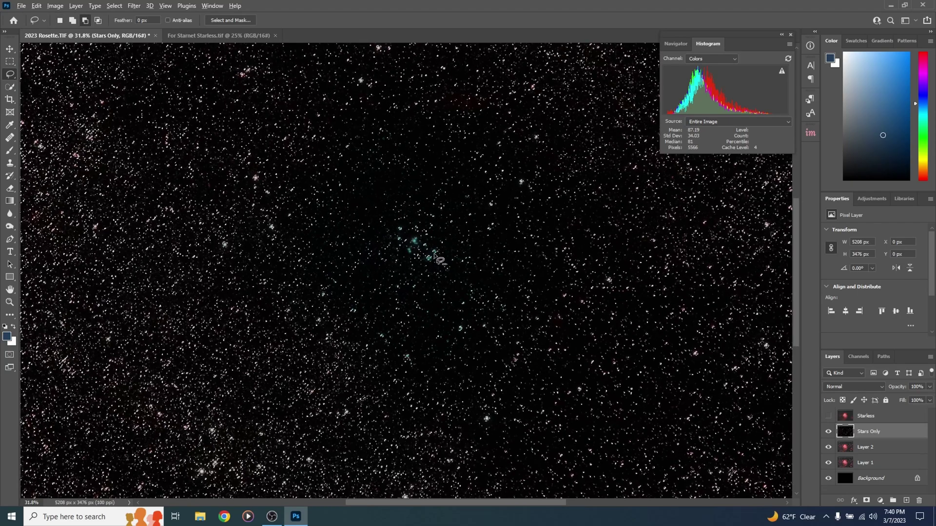
{"action": "key", "text": "alt"}
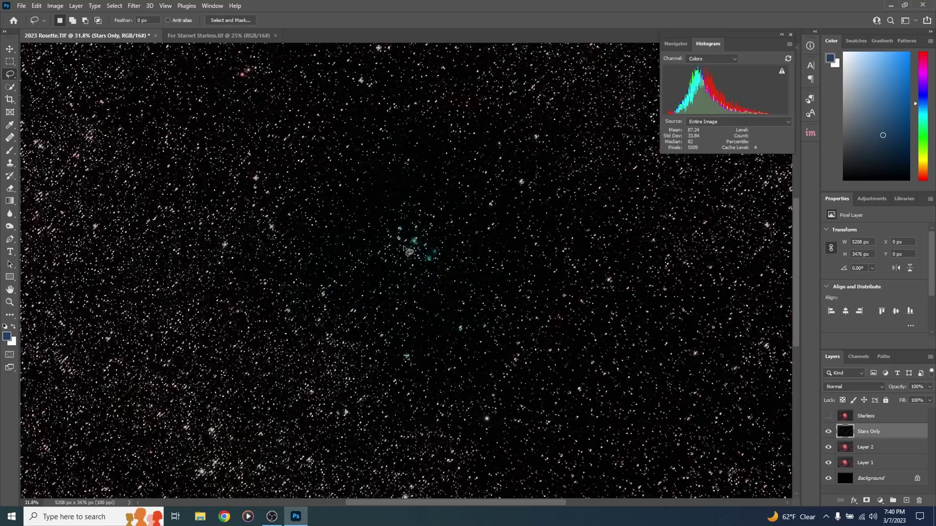
{"action": "left_click", "coordinate": [9, 304]}
{"action": "left_click_drag", "start_coordinate": [340, 347], "coordinate": [405, 364]}
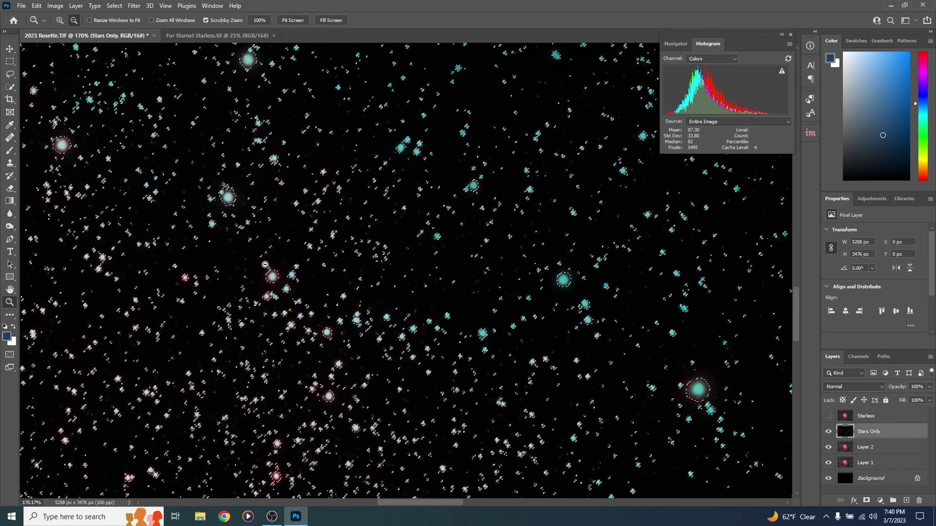
Expand the star selection by 2 px and feather it by 1 px
{"action": "left_click", "coordinate": [115, 5]}
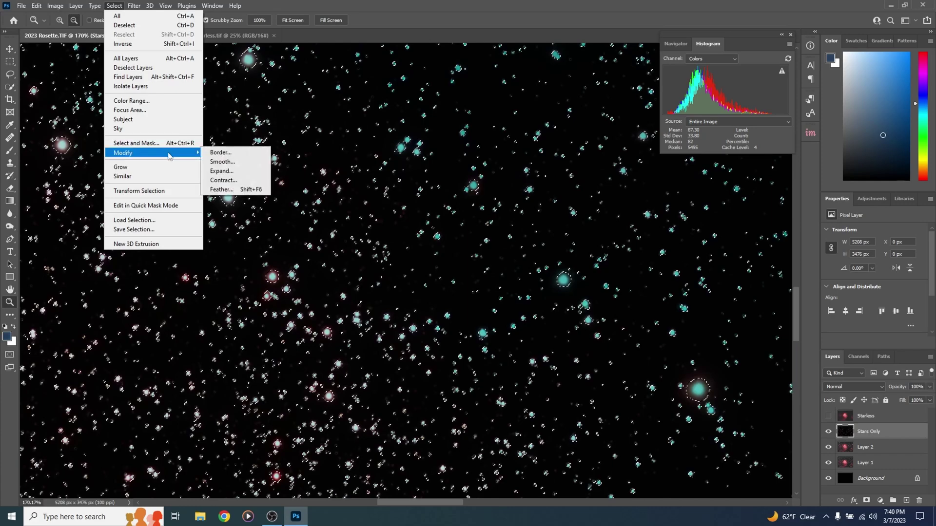
{"action": "left_click", "coordinate": [222, 171]}
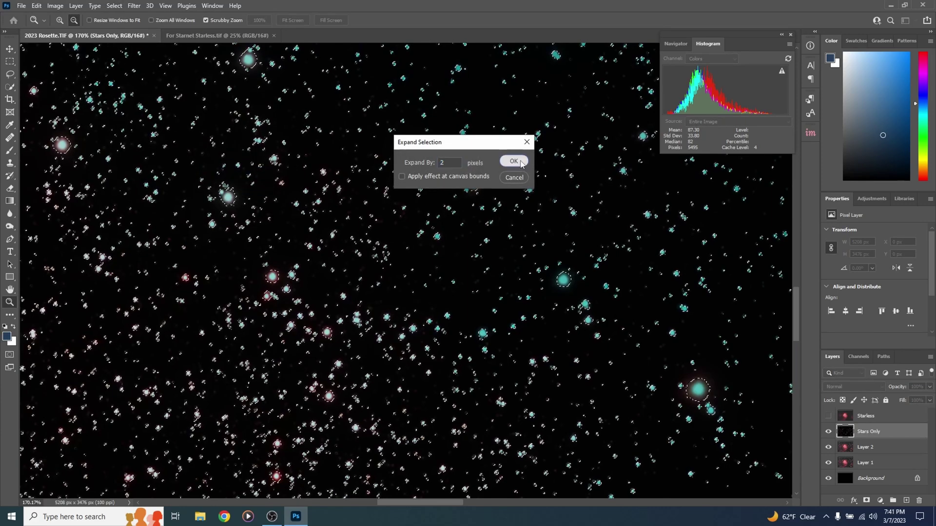
{"action": "left_click", "coordinate": [514, 161]}
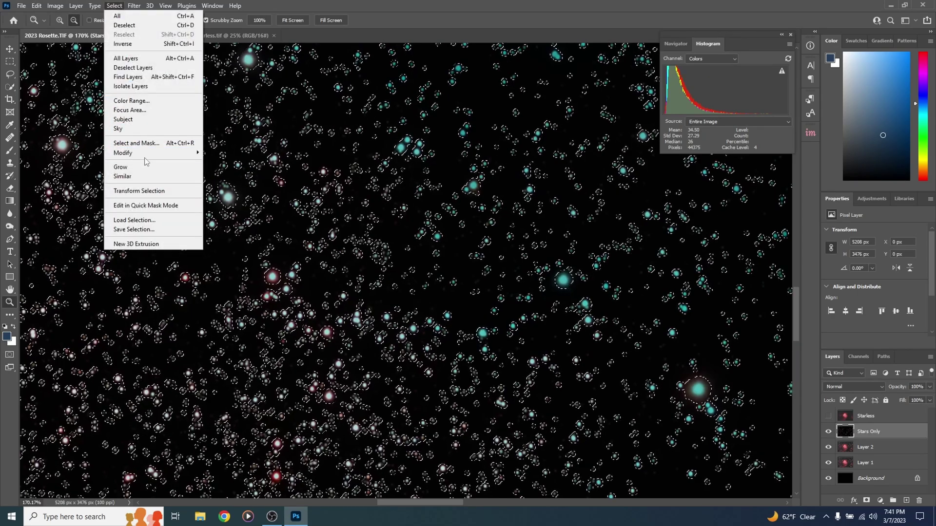
{"action": "left_click", "coordinate": [231, 191]}
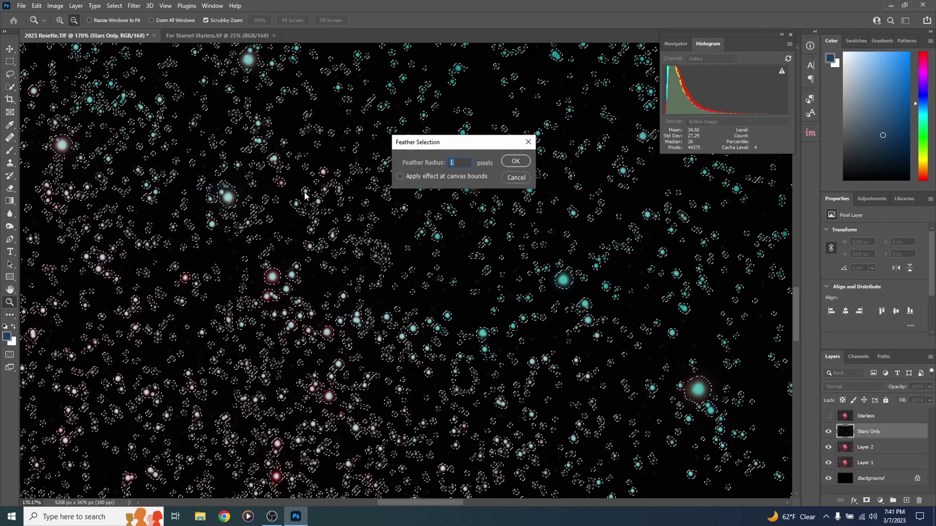
{"action": "left_click", "coordinate": [517, 162]}
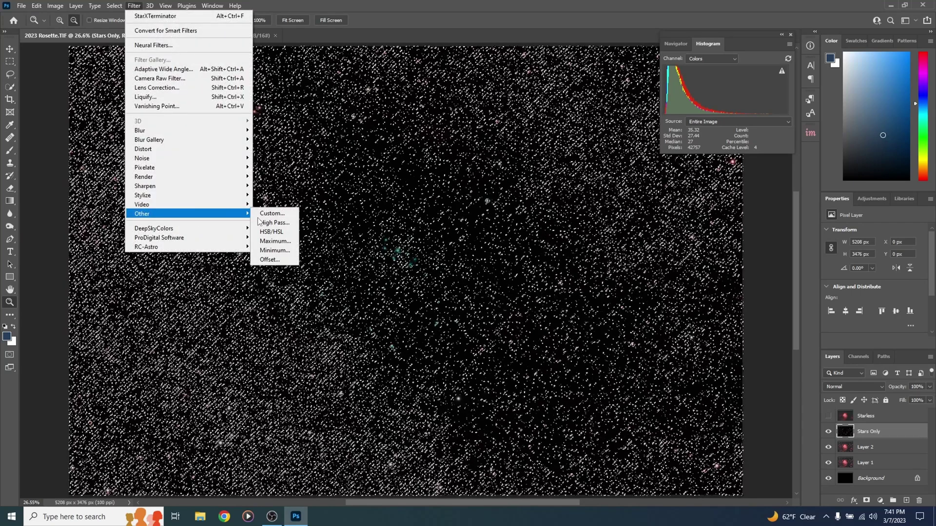
Apply the Minimum filter at 1.2 px radius, preserving Roundness, to the selected stars
{"action": "left_click", "coordinate": [277, 251]}
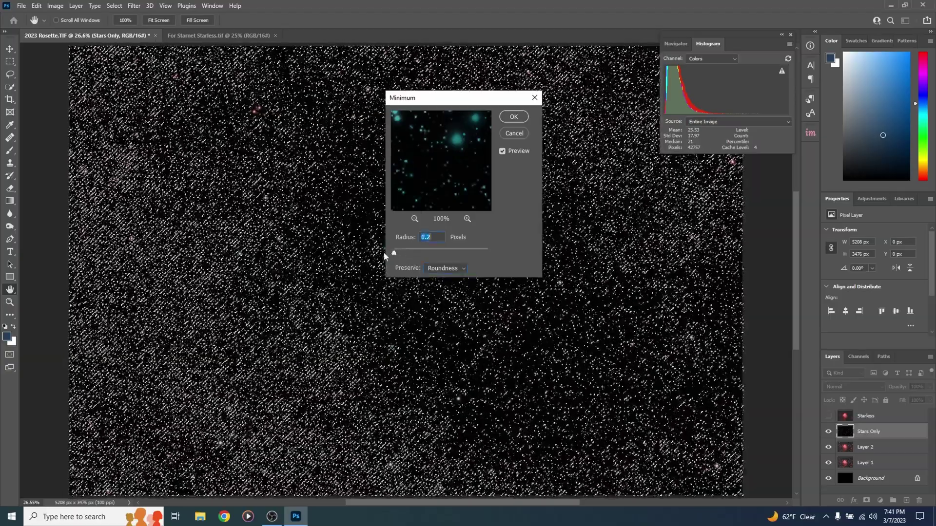
{"action": "left_click_drag", "start_coordinate": [395, 254], "coordinate": [397, 254]}
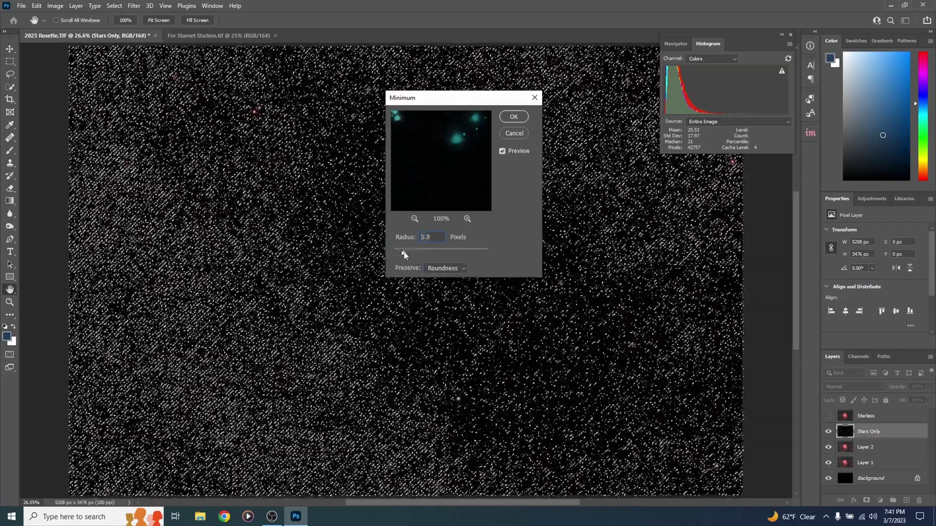
{"action": "left_click_drag", "start_coordinate": [404, 254], "coordinate": [403, 254]}
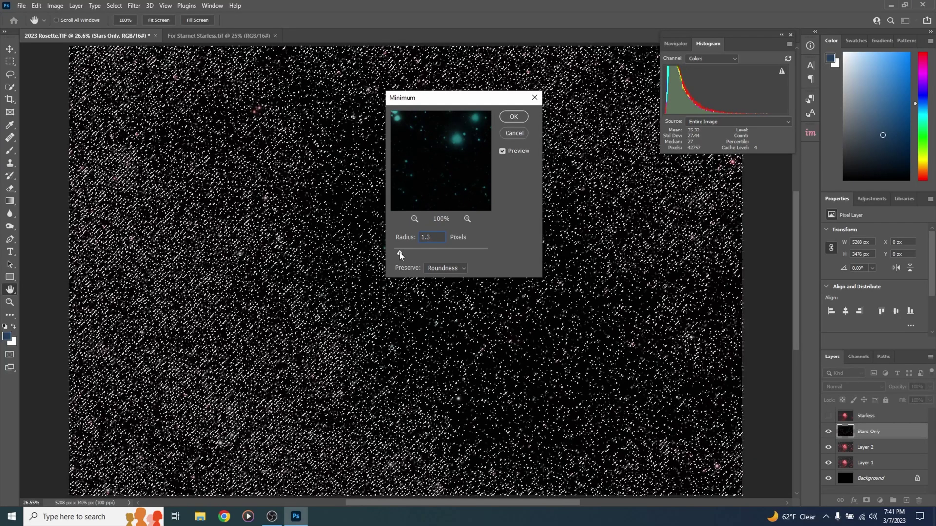
{"action": "left_click_drag", "start_coordinate": [399, 254], "coordinate": [400, 255]}
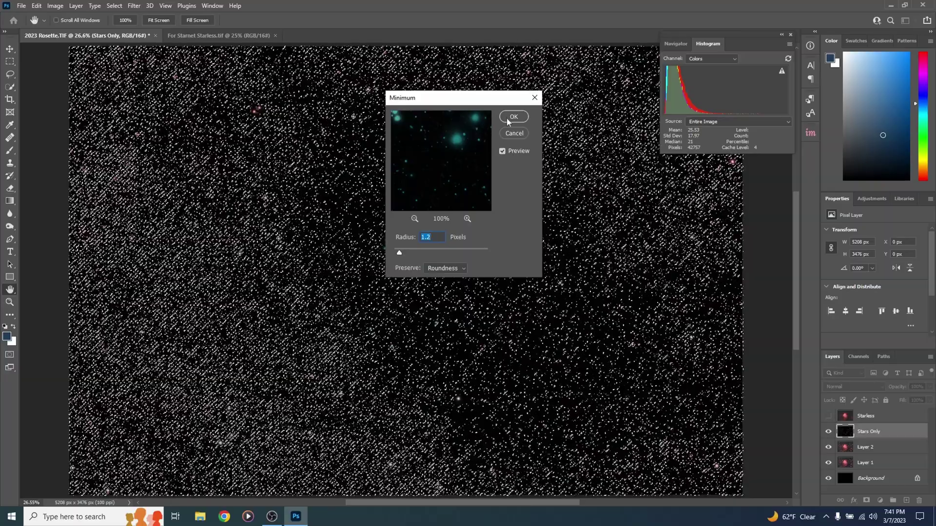
{"action": "left_click", "coordinate": [513, 117]}
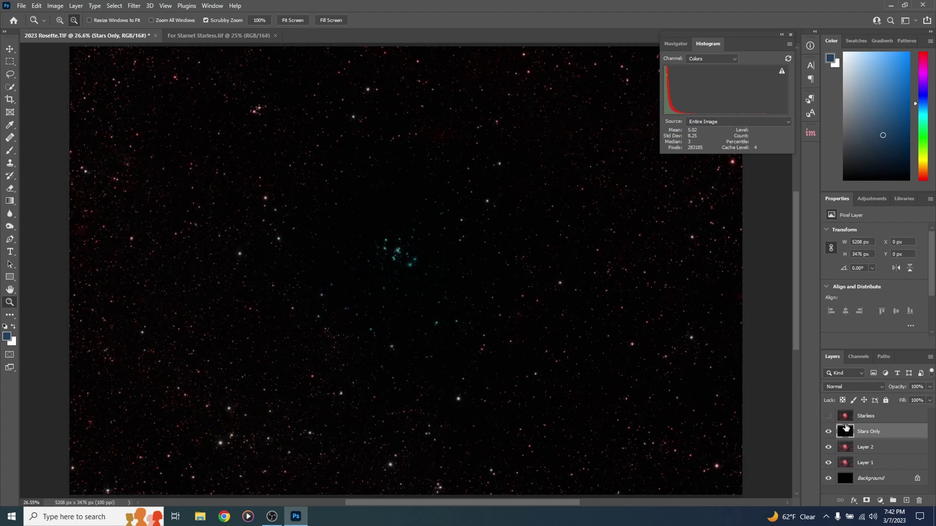
Show and select the Starless layer, then stamp it into a new Layer 3
{"action": "left_click", "coordinate": [828, 416]}
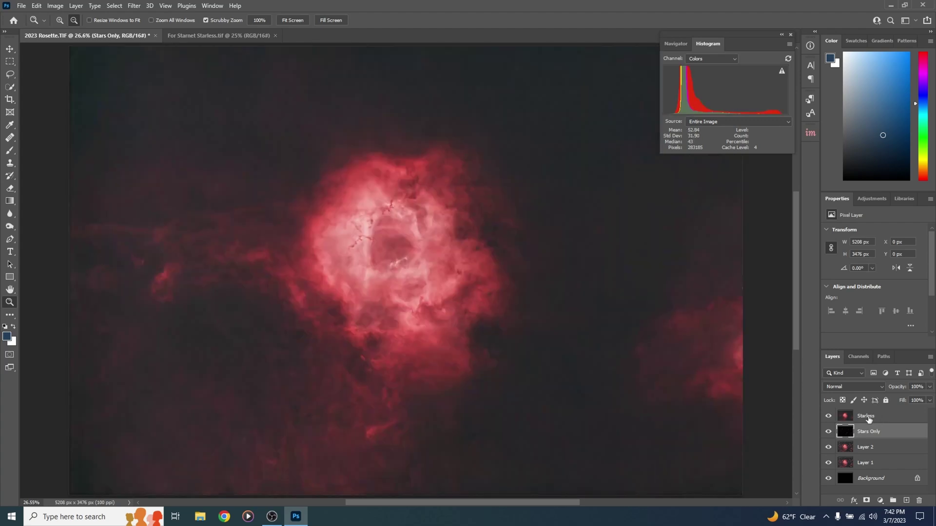
{"action": "left_click", "coordinate": [862, 417]}
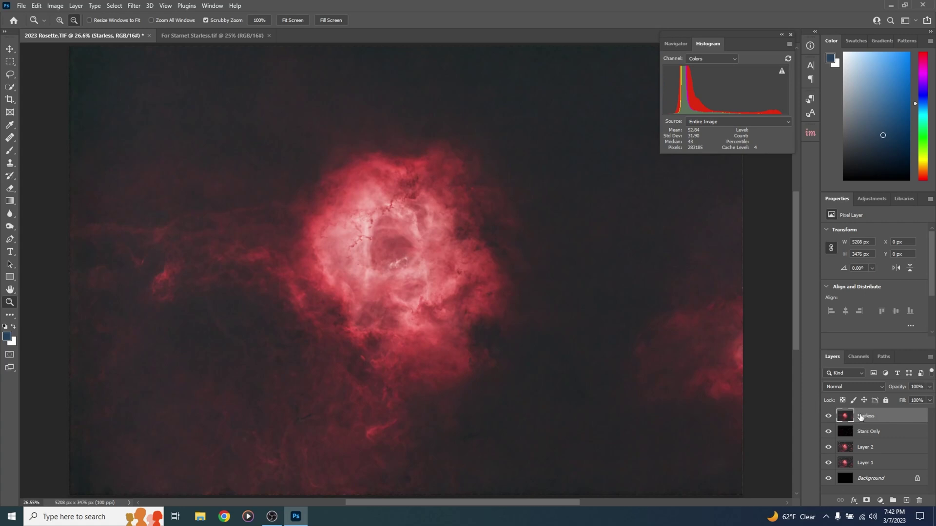
{"action": "key", "text": "ctrl+shift+alt+e"}
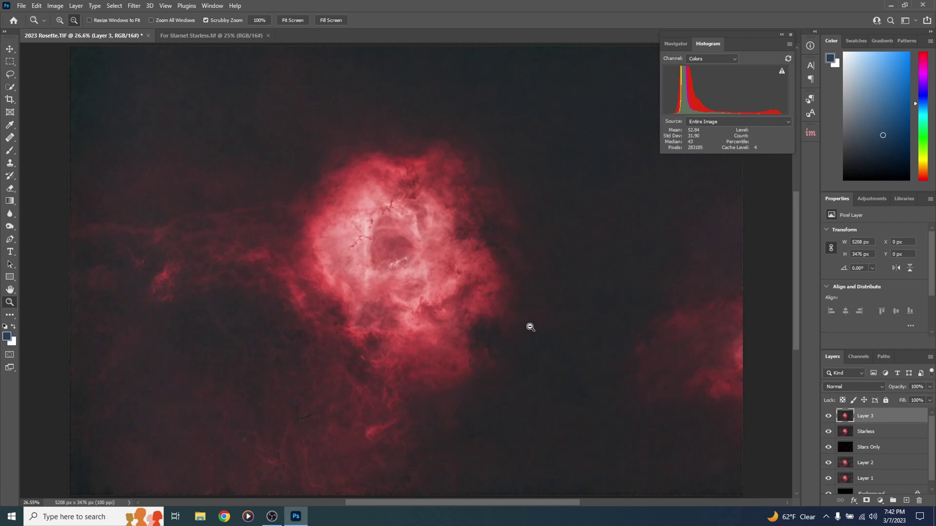
Raise Layer 3's Levels black point to 11 to darken the background
{"action": "key", "text": "ctrl+l"}
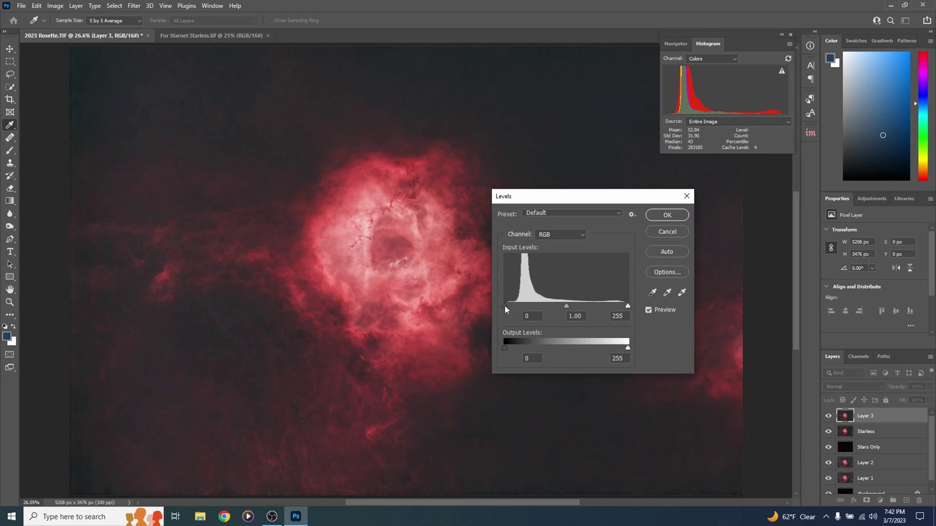
{"action": "left_click_drag", "start_coordinate": [505, 305], "coordinate": [510, 305]}
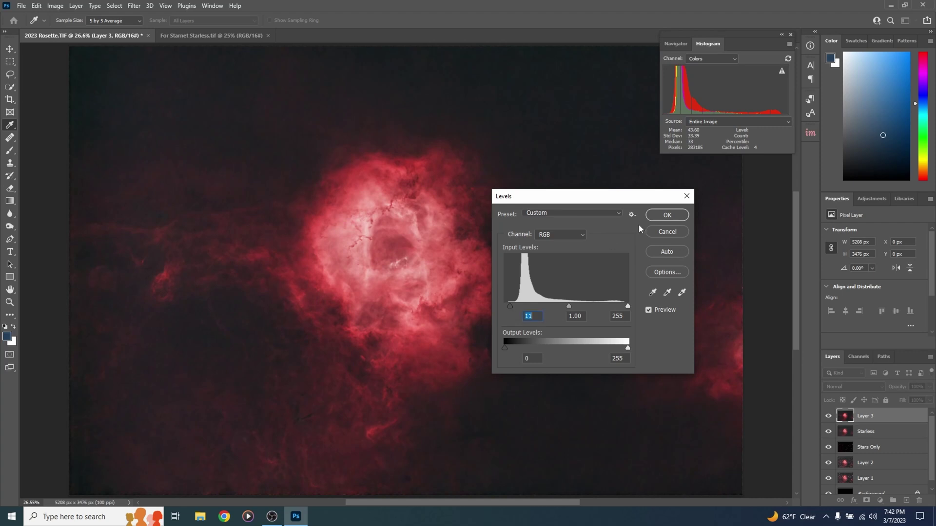
{"action": "left_click", "coordinate": [666, 214]}
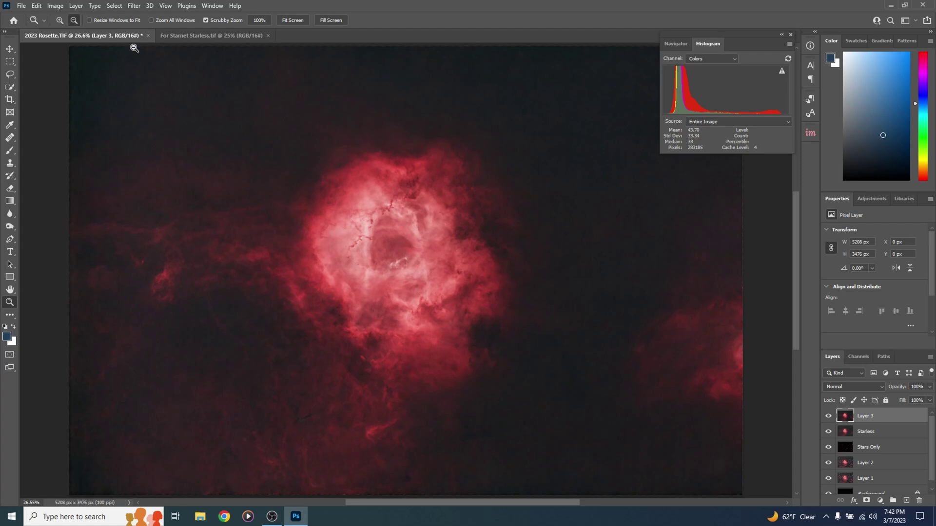
{"action": "left_click", "coordinate": [133, 6]}
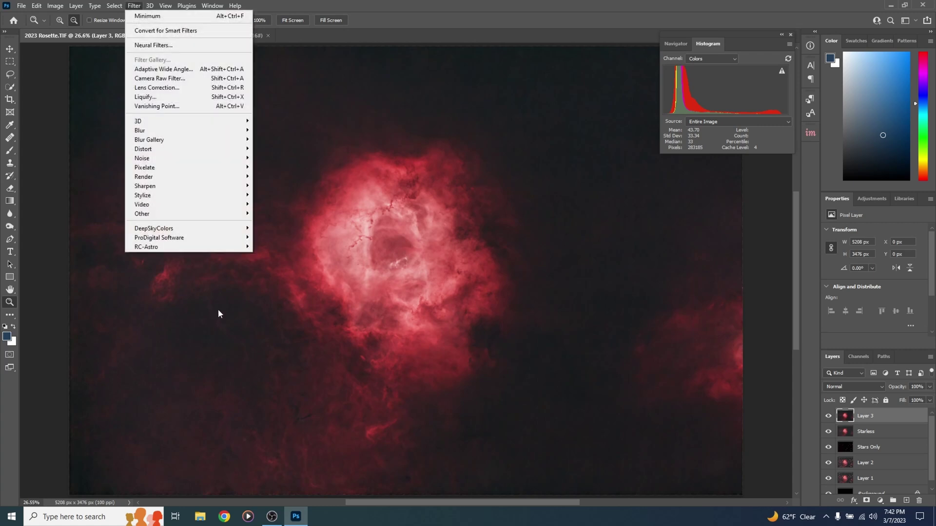
Remove green noise from Layer 3 with Hasta La Vista, Green! at Medium strength
{"action": "mouse_move", "coordinate": [192, 232]}
{"action": "left_click", "coordinate": [268, 228]}
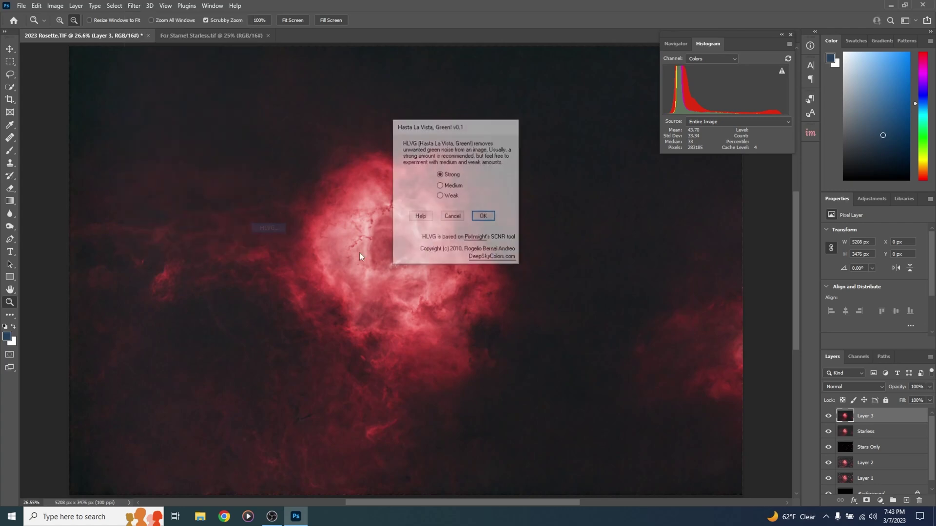
{"action": "left_click", "coordinate": [476, 218]}
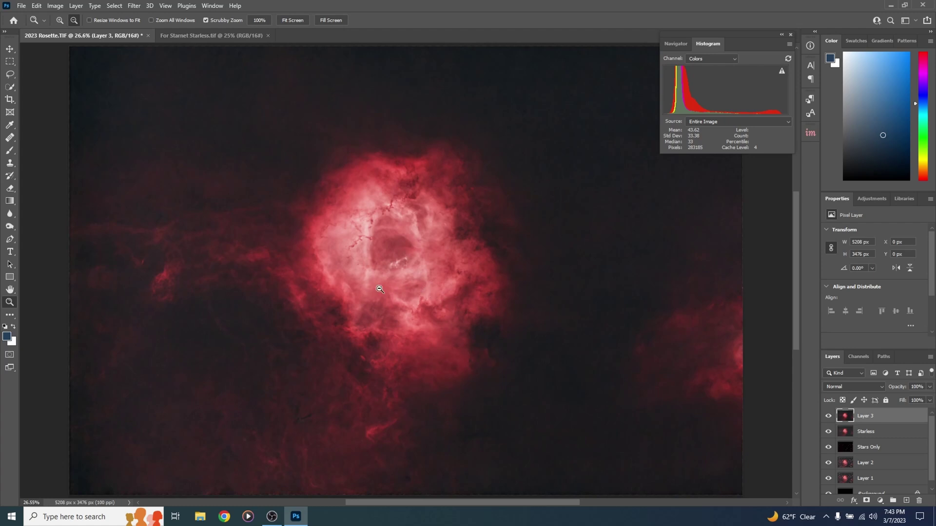
Select the nebula's highlights via Color Range (Fuzziness 86, Range 98) and open Select and Mask
{"action": "left_click", "coordinate": [114, 6]}
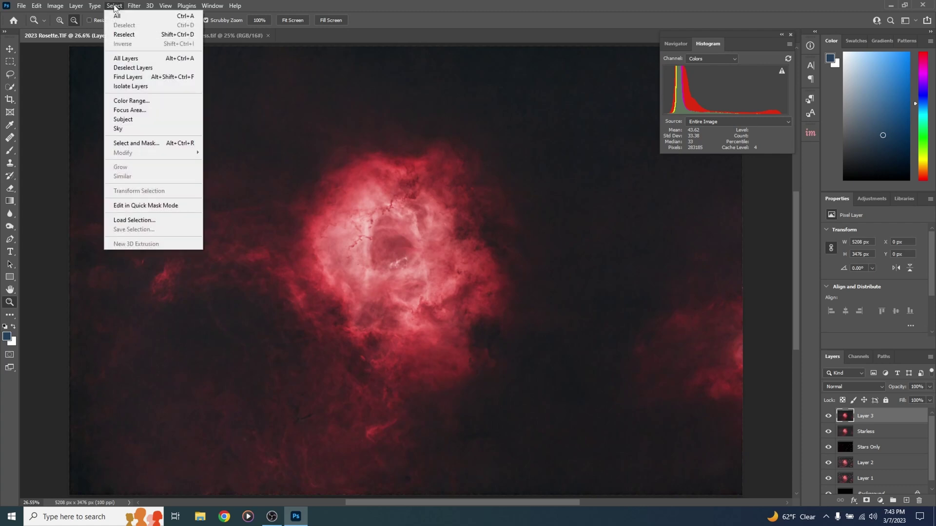
{"action": "left_click", "coordinate": [155, 101]}
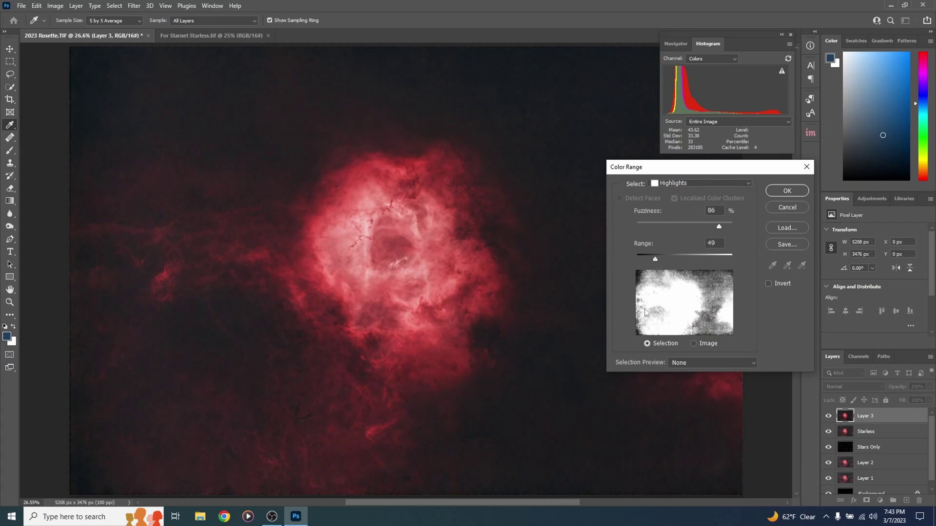
{"action": "left_click_drag", "start_coordinate": [657, 260], "coordinate": [673, 261]}
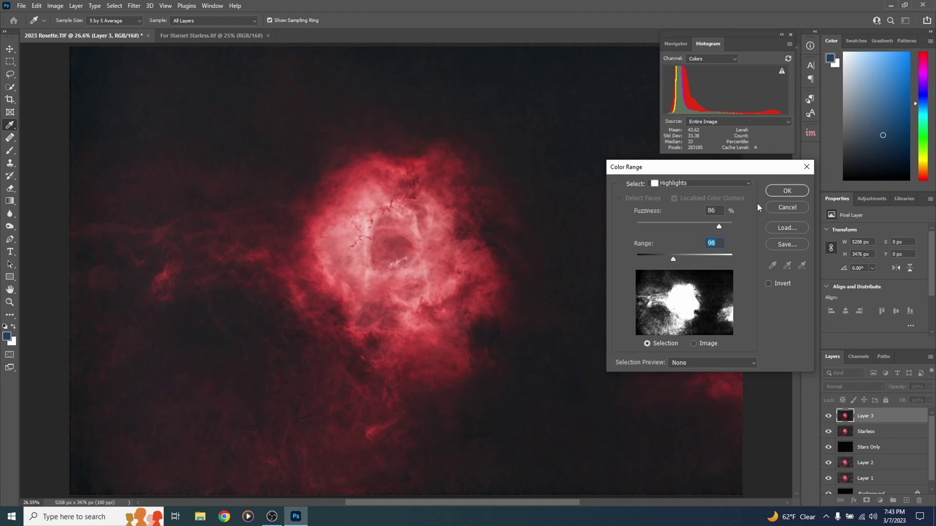
{"action": "left_click", "coordinate": [786, 190]}
{"action": "key", "text": "z"}
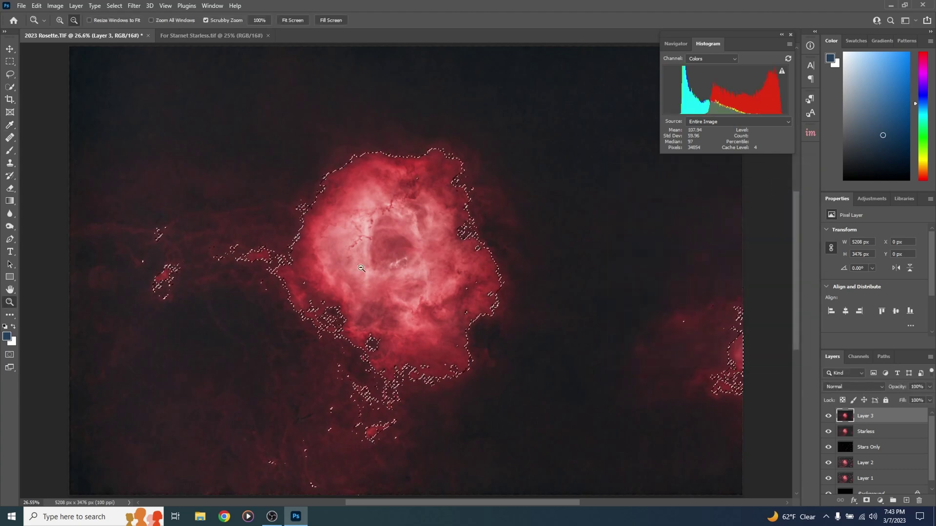
{"action": "left_click", "coordinate": [115, 6]}
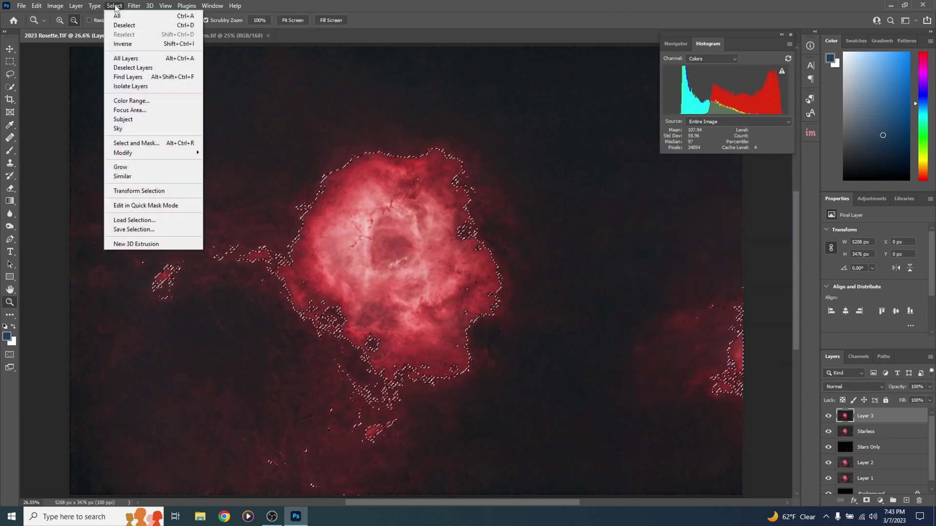
{"action": "left_click", "coordinate": [160, 144]}
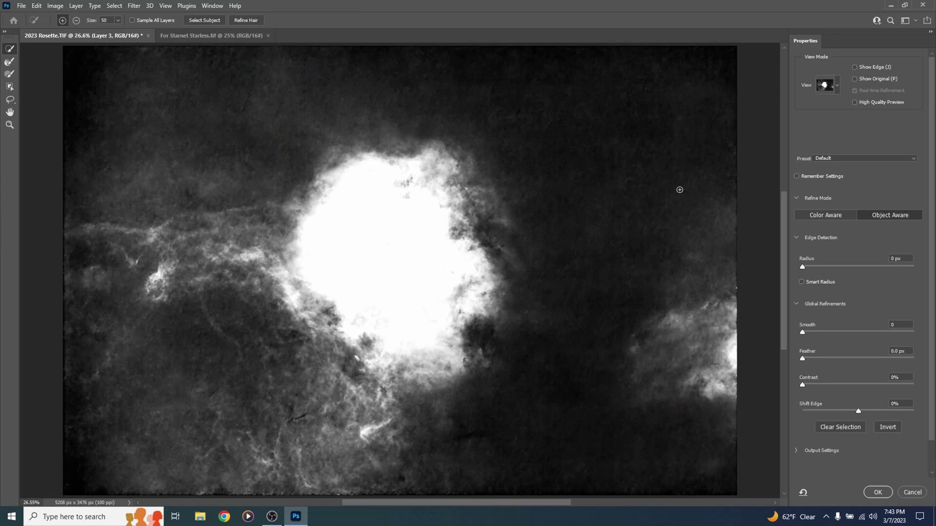
Refine the highlight selection with 23% contrast and a roughly 50 px feather, then apply it
{"action": "left_click_drag", "start_coordinate": [802, 385], "coordinate": [864, 362]}
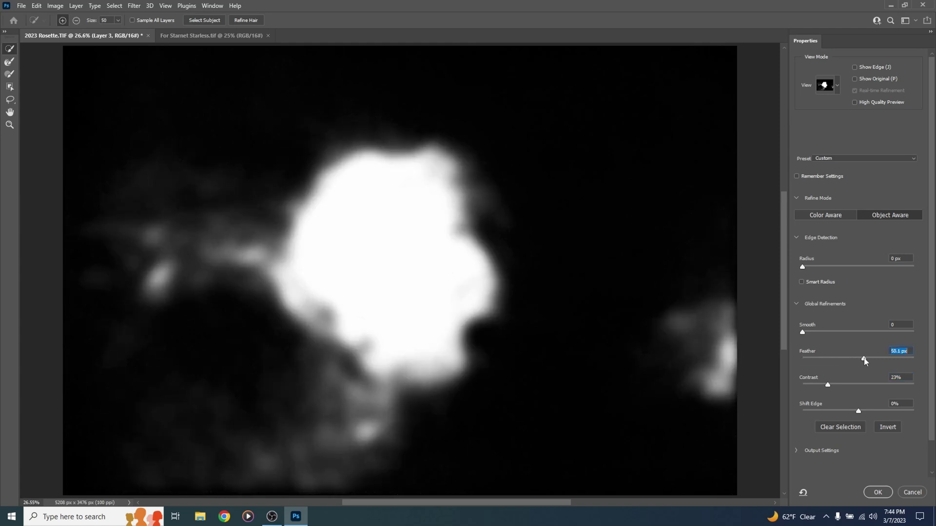
{"action": "left_click", "coordinate": [876, 493]}
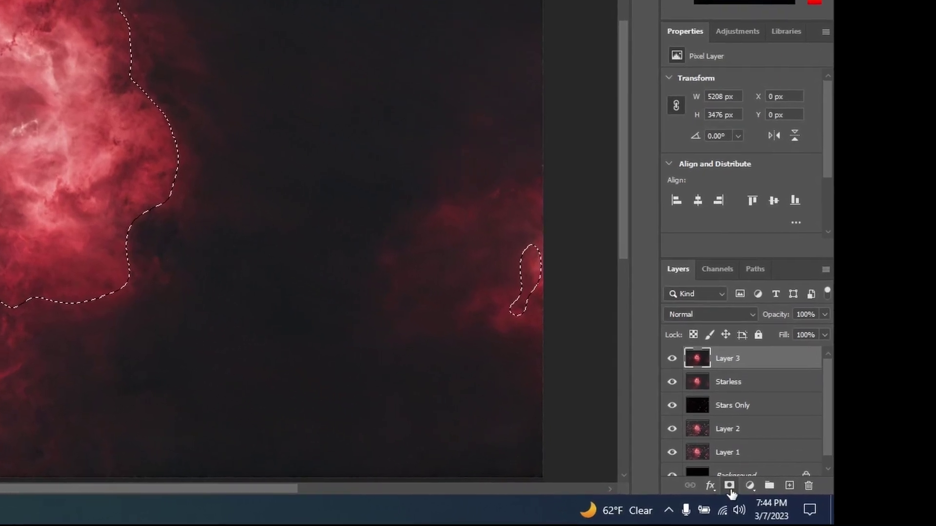
Mask Layer 3 with the feathered core selection, target its pixels, and start the Camera Raw Filter
{"action": "left_click", "coordinate": [750, 489]}
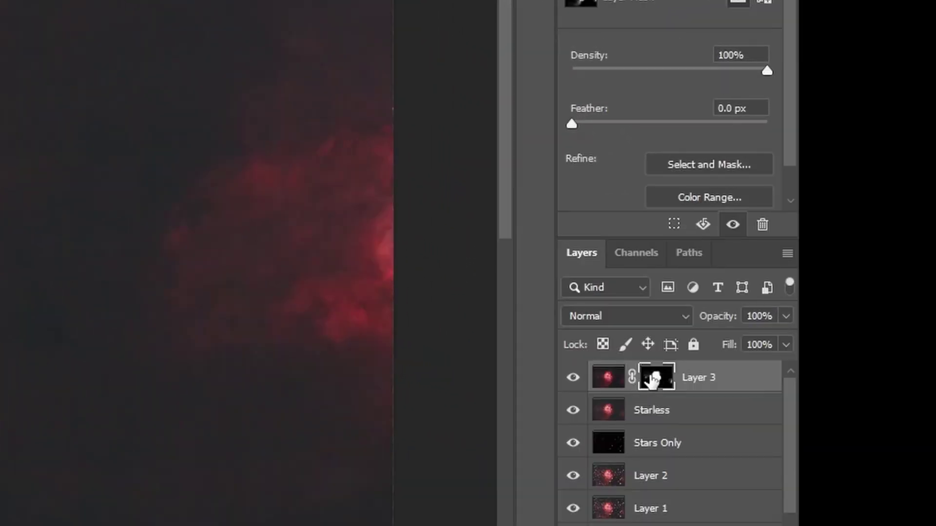
{"action": "left_click", "coordinate": [608, 377]}
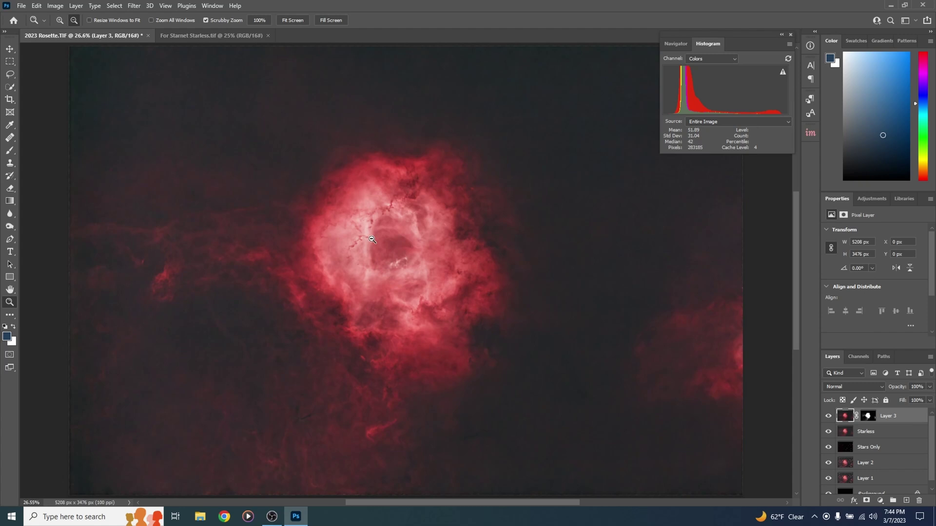
{"action": "left_click", "coordinate": [132, 6]}
{"action": "left_click", "coordinate": [160, 81]}
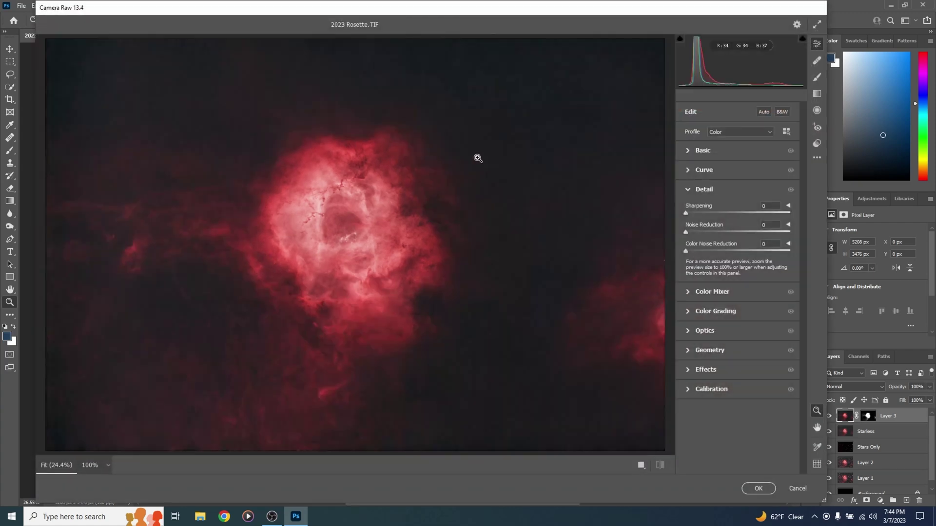
In Camera Raw's Basic panel, set Clarity to +24 and Vibrance to +21, then apply
{"action": "left_click", "coordinate": [689, 150]}
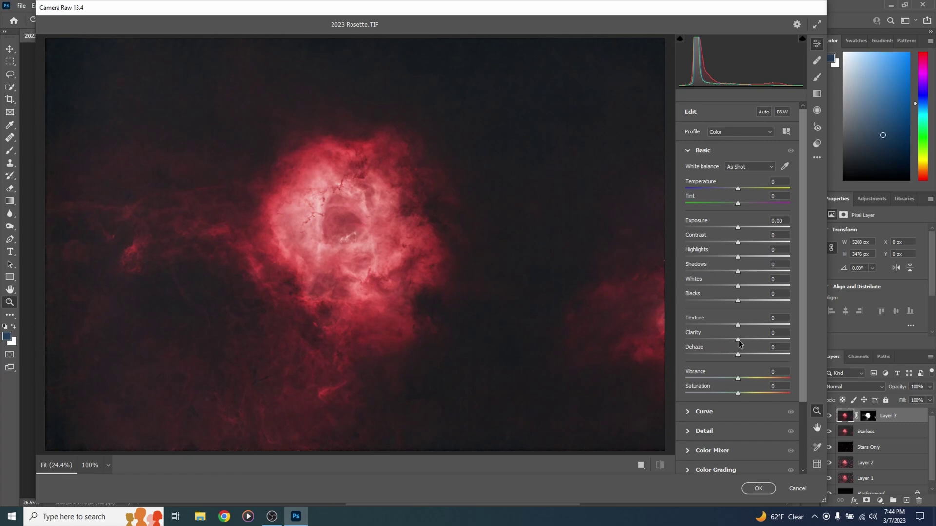
{"action": "left_click_drag", "start_coordinate": [739, 340], "coordinate": [745, 341]}
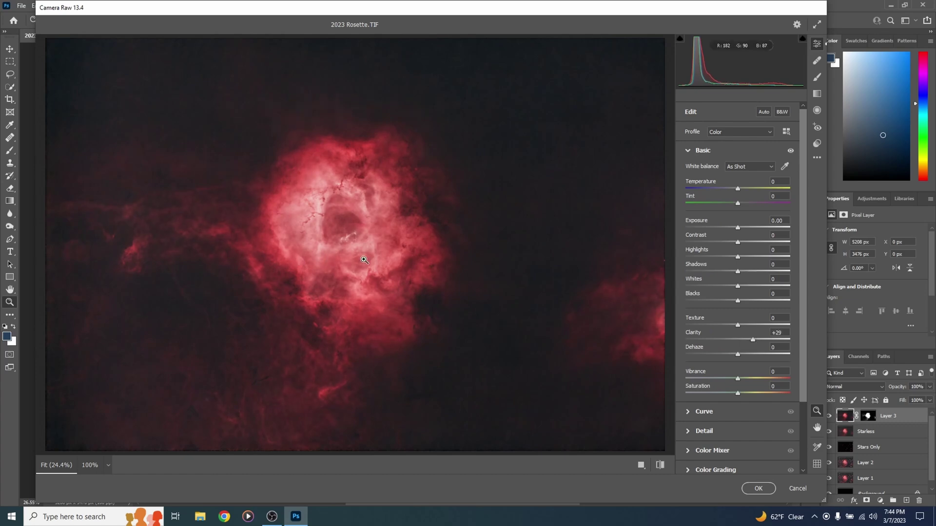
{"action": "scroll", "coordinate": [414, 263], "scroll_direction": "up", "scroll_amount": 5}
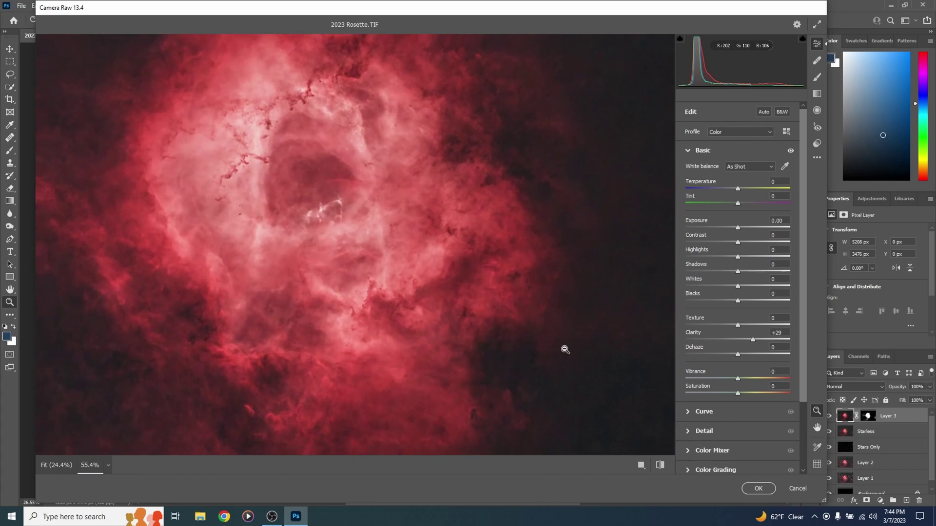
{"action": "mouse_move", "coordinate": [751, 340]}
{"action": "left_mouse_down"}
{"action": "mouse_move", "coordinate": [738, 343]}
{"action": "mouse_move", "coordinate": [753, 341]}
{"action": "left_mouse_up"}
{"action": "left_click_drag", "start_coordinate": [764, 341], "coordinate": [828, 353]}
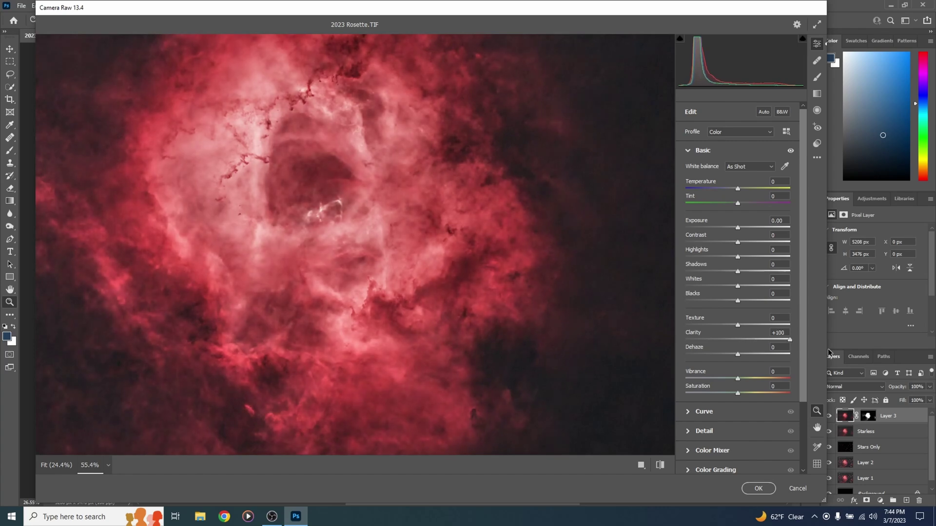
{"action": "left_click_drag", "start_coordinate": [828, 353], "coordinate": [758, 342]}
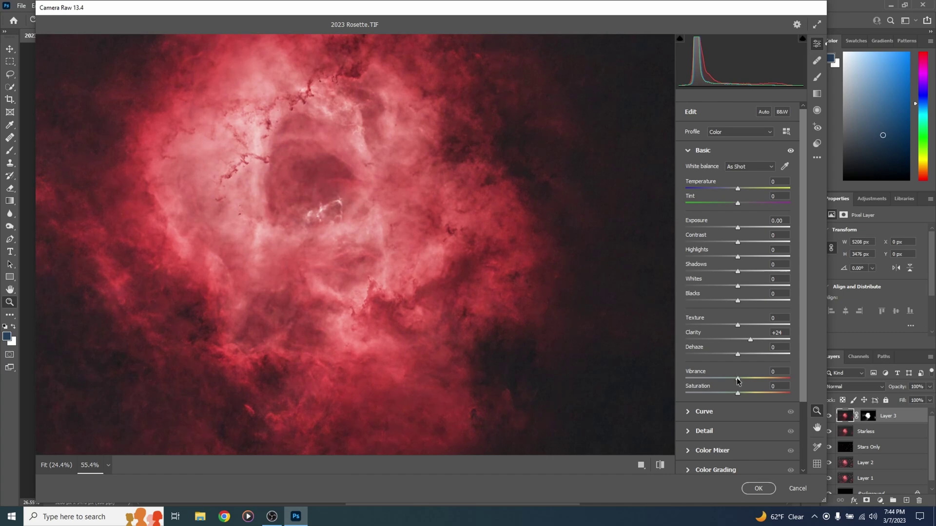
{"action": "left_click_drag", "start_coordinate": [738, 381], "coordinate": [740, 381]}
{"action": "left_click_drag", "start_coordinate": [747, 375], "coordinate": [748, 380]}
{"action": "left_click", "coordinate": [759, 488]}
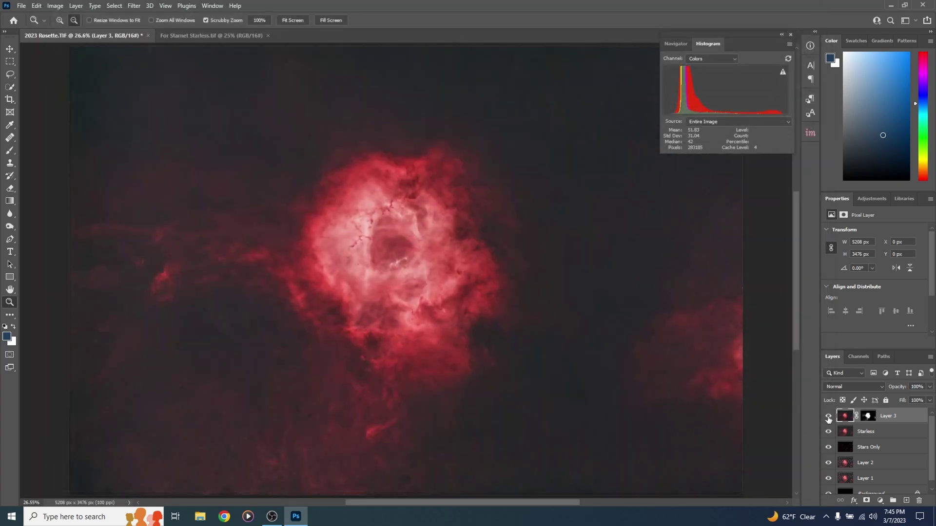
Compare Layer 3 hidden and shown, stamp visible layers into Layer 4, and zoom into the core
{"action": "left_click", "coordinate": [828, 418]}
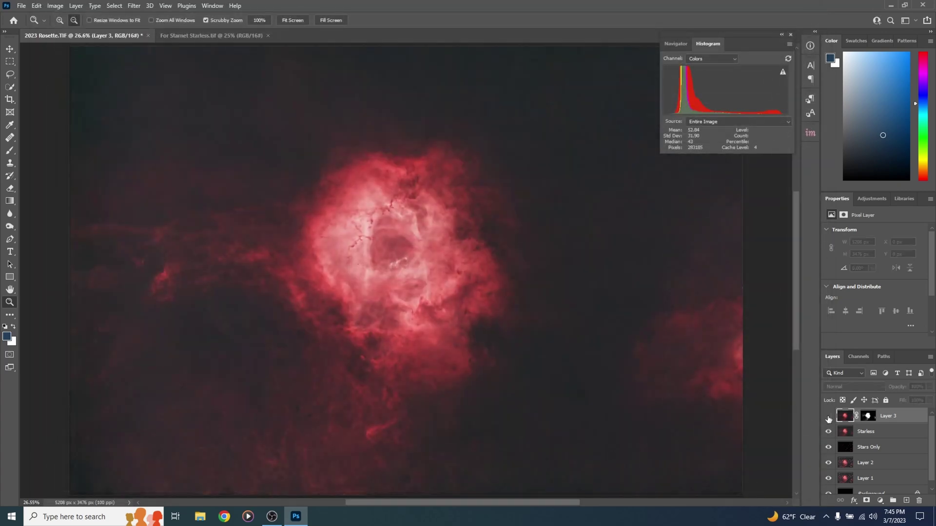
{"action": "left_click", "coordinate": [828, 417]}
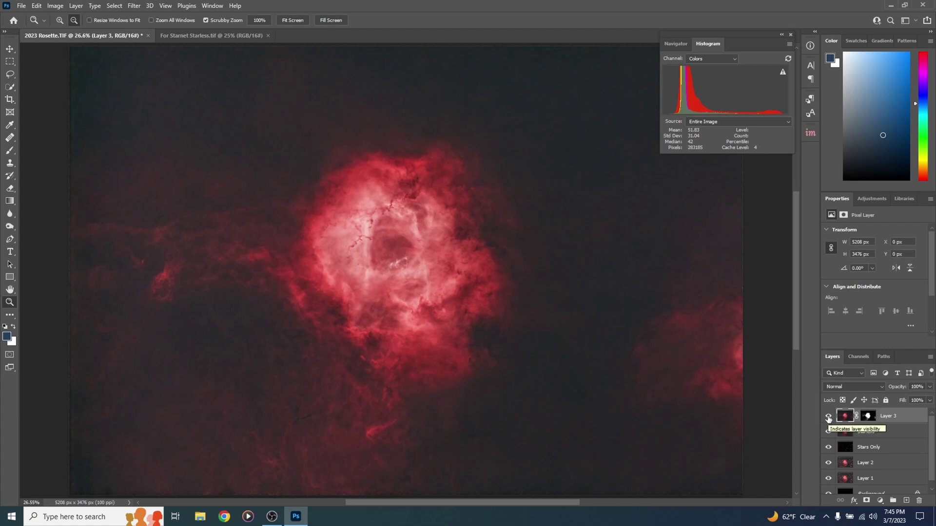
{"action": "key", "text": "ctrl+shift+alt+e"}
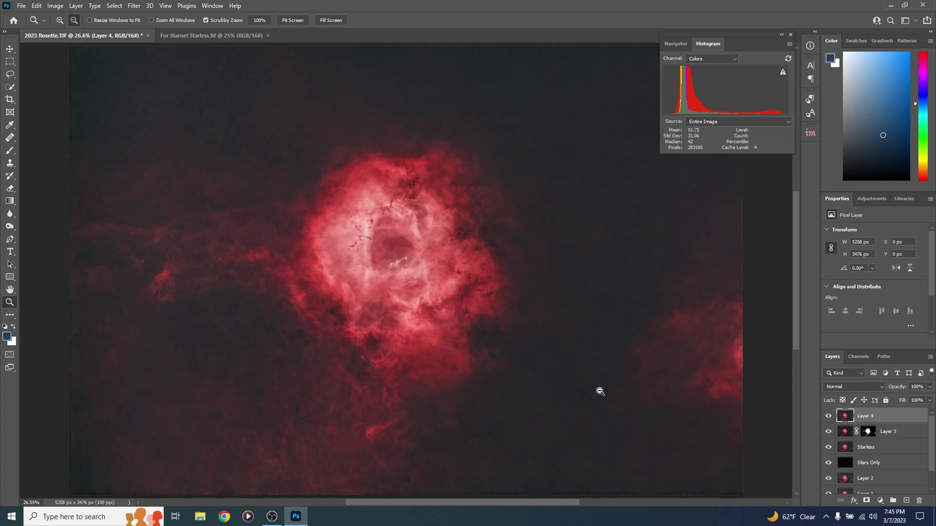
{"action": "left_click_drag", "start_coordinate": [410, 262], "coordinate": [448, 268]}
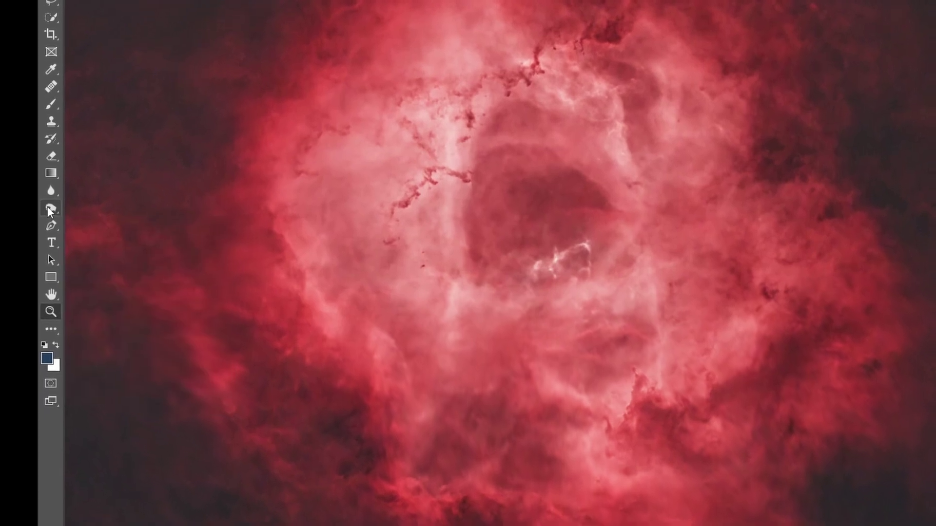
Burn the nebula's dark central cavity and lower regions with a 300 px Shadows brush at 8%
{"action": "right_click", "coordinate": [10, 226]}
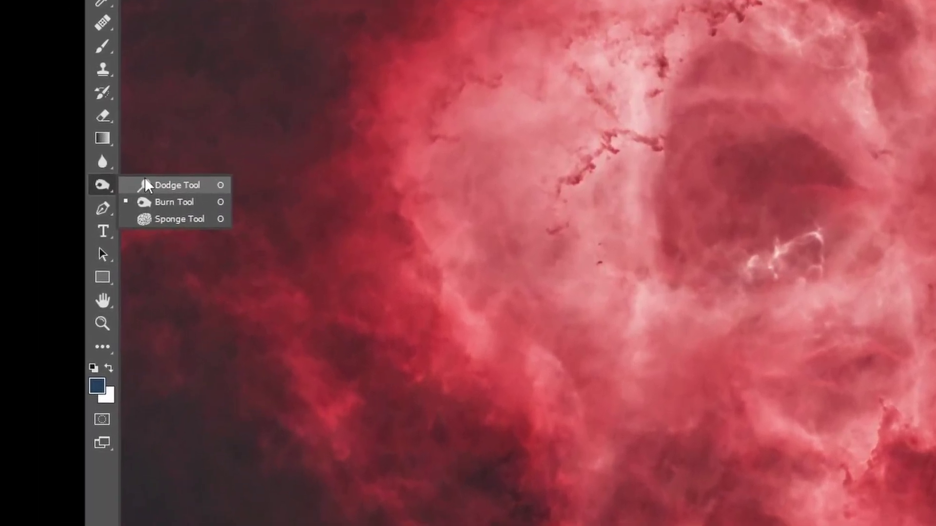
{"action": "left_click", "coordinate": [100, 200]}
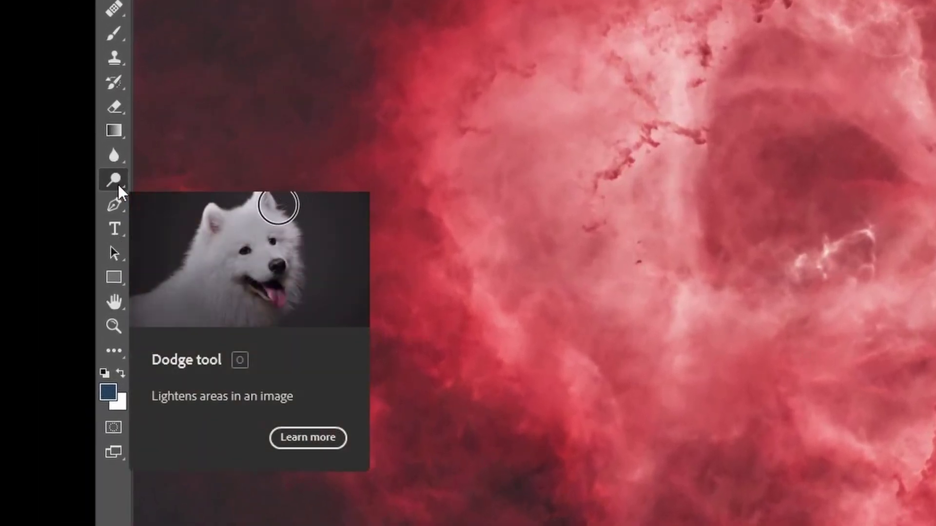
{"action": "right_click", "coordinate": [115, 178]}
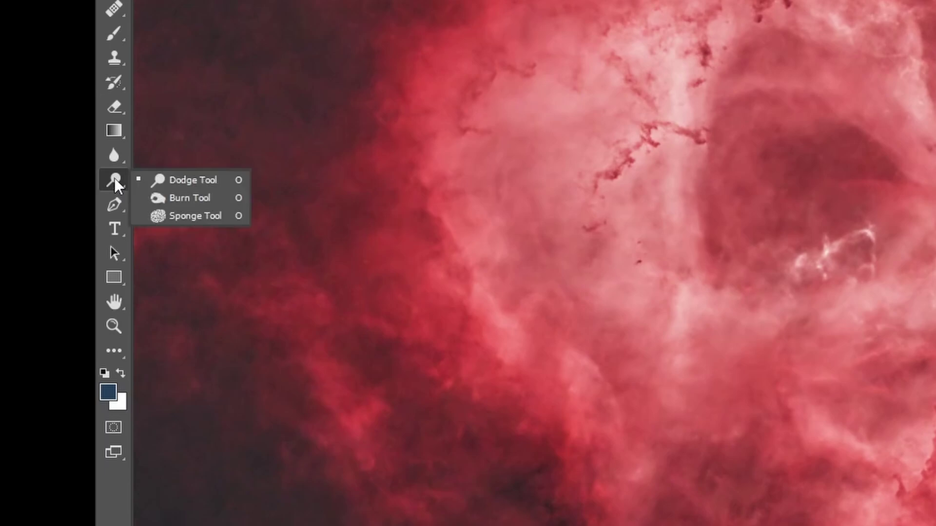
{"action": "left_click", "coordinate": [186, 198]}
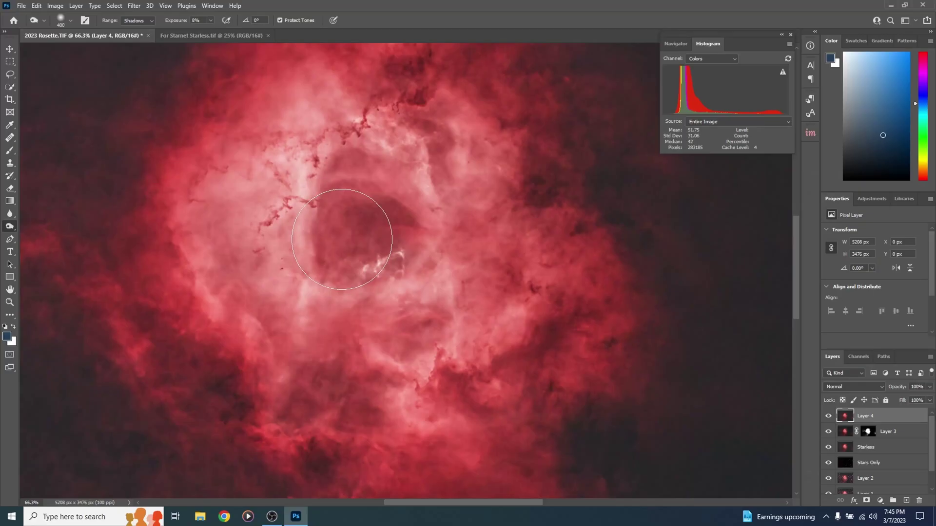
{"action": "key", "text": "bracketleft"}
{"action": "left_click", "coordinate": [63, 21]}
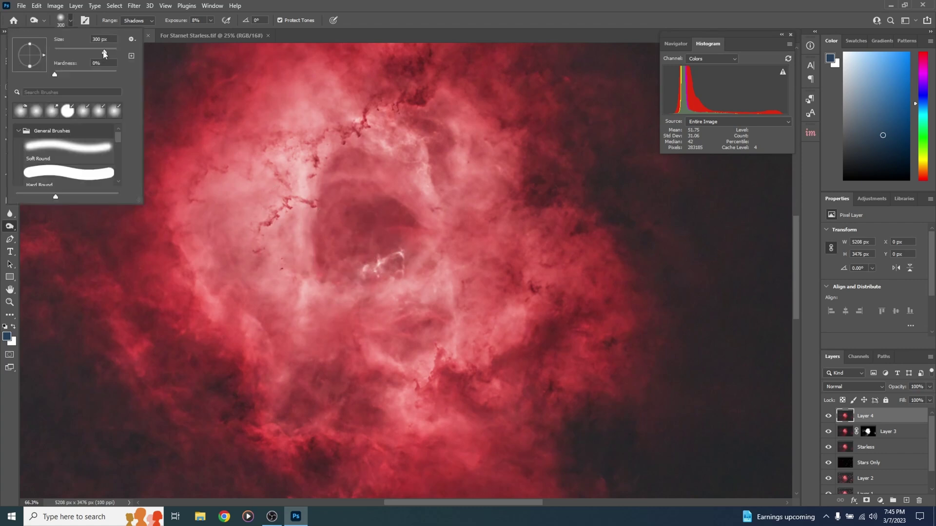
{"action": "left_click", "coordinate": [338, 5]}
{"action": "mouse_move", "coordinate": [297, 226]}
{"action": "left_mouse_down"}
{"action": "mouse_move", "coordinate": [345, 232]}
{"action": "mouse_move", "coordinate": [337, 219]}
{"action": "mouse_move", "coordinate": [274, 217]}
{"action": "mouse_move", "coordinate": [297, 170]}
{"action": "mouse_move", "coordinate": [334, 136]}
{"action": "mouse_move", "coordinate": [422, 83]}
{"action": "left_mouse_up"}
{"action": "mouse_move", "coordinate": [497, 192]}
{"action": "left_mouse_down"}
{"action": "mouse_move", "coordinate": [545, 312]}
{"action": "mouse_move", "coordinate": [542, 328]}
{"action": "mouse_move", "coordinate": [351, 401]}
{"action": "mouse_move", "coordinate": [452, 383]}
{"action": "mouse_move", "coordinate": [328, 411]}
{"action": "mouse_move", "coordinate": [227, 346]}
{"action": "mouse_move", "coordinate": [250, 242]}
{"action": "mouse_move", "coordinate": [187, 168]}
{"action": "mouse_move", "coordinate": [198, 125]}
{"action": "mouse_move", "coordinate": [312, 171]}
{"action": "mouse_move", "coordinate": [302, 202]}
{"action": "mouse_move", "coordinate": [405, 92]}
{"action": "mouse_move", "coordinate": [530, 209]}
{"action": "mouse_move", "coordinate": [522, 250]}
{"action": "mouse_move", "coordinate": [533, 341]}
{"action": "mouse_move", "coordinate": [468, 360]}
{"action": "mouse_move", "coordinate": [338, 438]}
{"action": "mouse_move", "coordinate": [388, 380]}
{"action": "mouse_move", "coordinate": [281, 366]}
{"action": "mouse_move", "coordinate": [142, 255]}
{"action": "mouse_move", "coordinate": [247, 177]}
{"action": "mouse_move", "coordinate": [712, 428]}
{"action": "mouse_move", "coordinate": [491, 392]}
{"action": "left_mouse_up"}
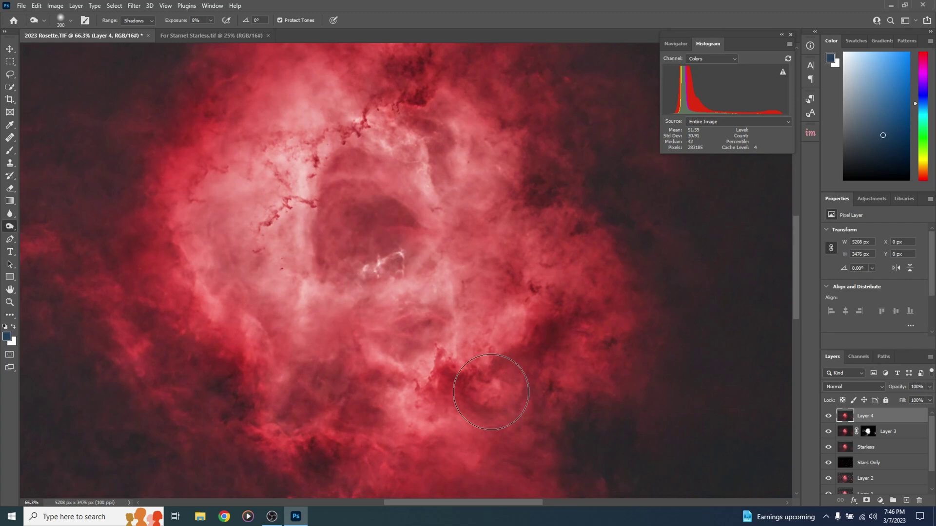
Fit the image to the window and stamp visible layers into a new Layer 5
{"action": "left_click", "coordinate": [9, 302]}
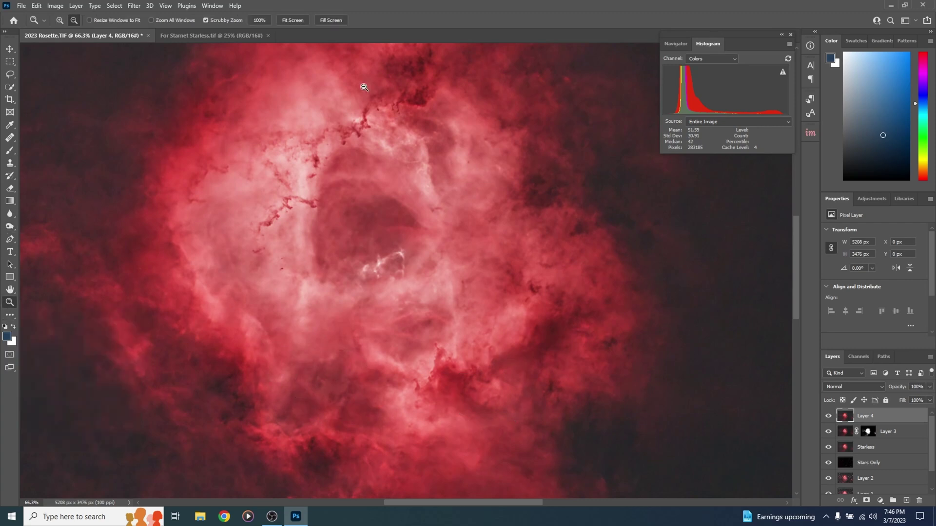
{"action": "left_click", "coordinate": [289, 21]}
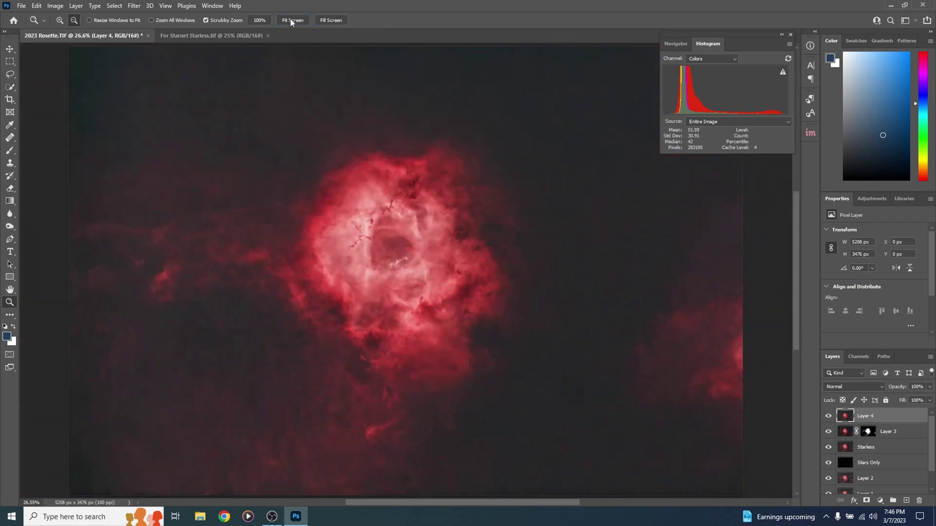
{"action": "key", "text": "ctrl+alt+shift+e"}
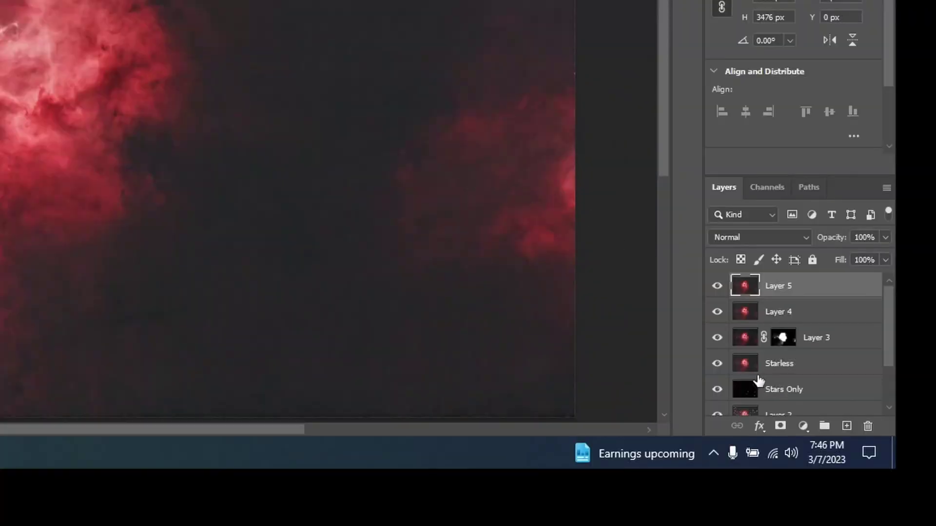
Move Stars Only to the top and blend it with Linear Dodge (Add) after trying Screen
{"action": "left_click_drag", "start_coordinate": [782, 396], "coordinate": [772, 276]}
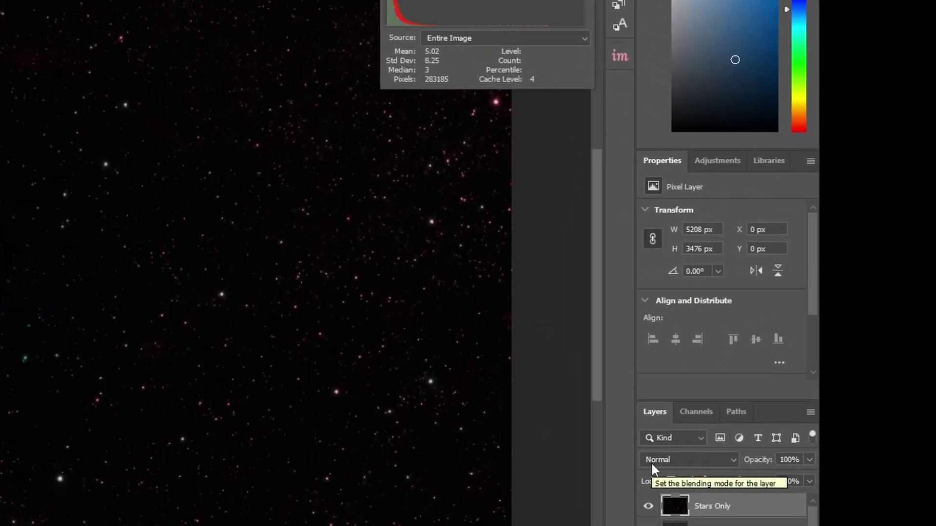
{"action": "left_click", "coordinate": [685, 446]}
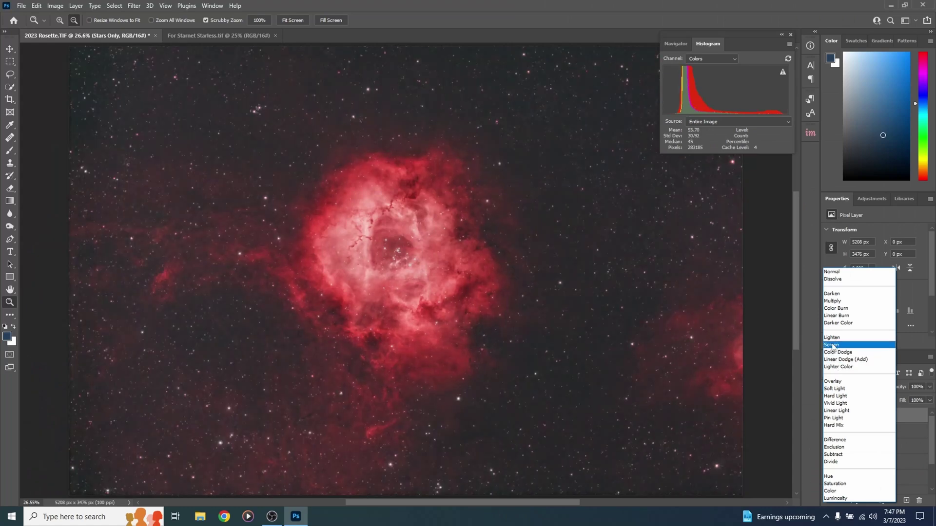
{"action": "left_click", "coordinate": [831, 345]}
{"action": "left_click_drag", "start_coordinate": [393, 258], "coordinate": [441, 263]}
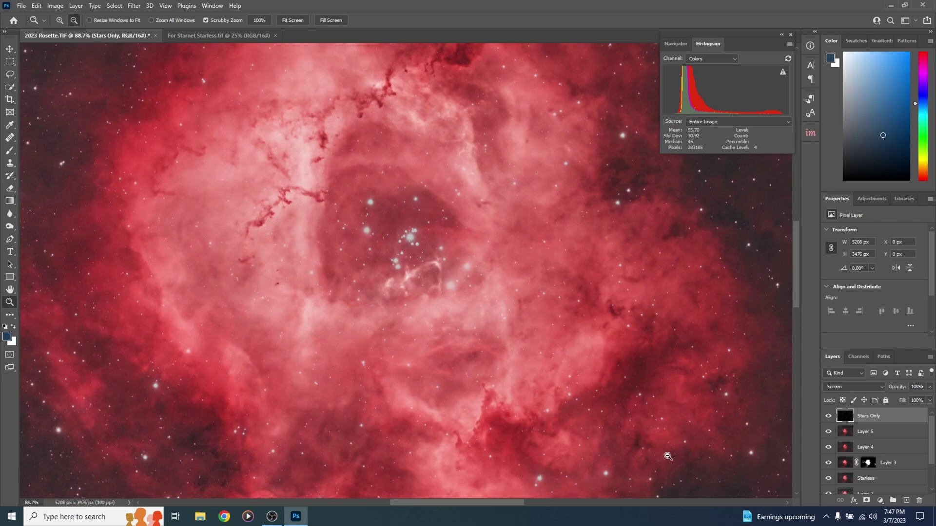
{"action": "left_click", "coordinate": [840, 388]}
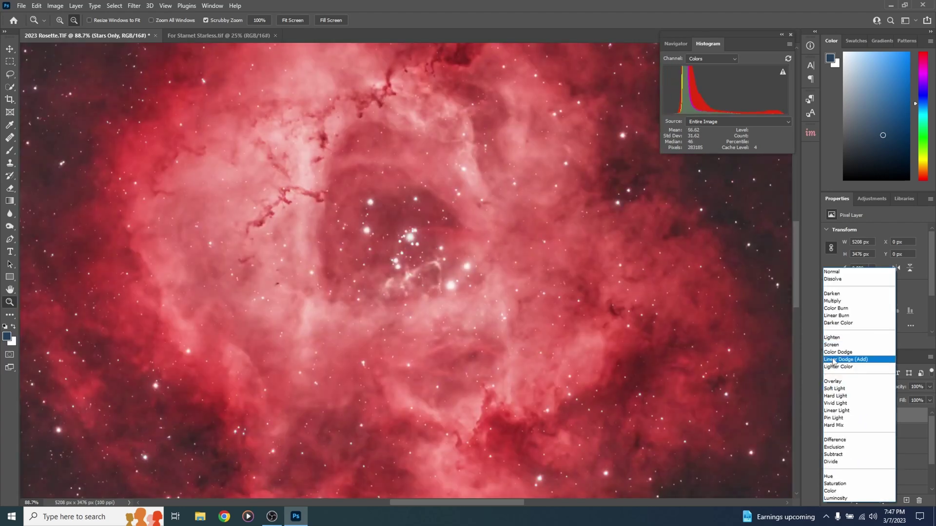
{"action": "left_click", "coordinate": [834, 361]}
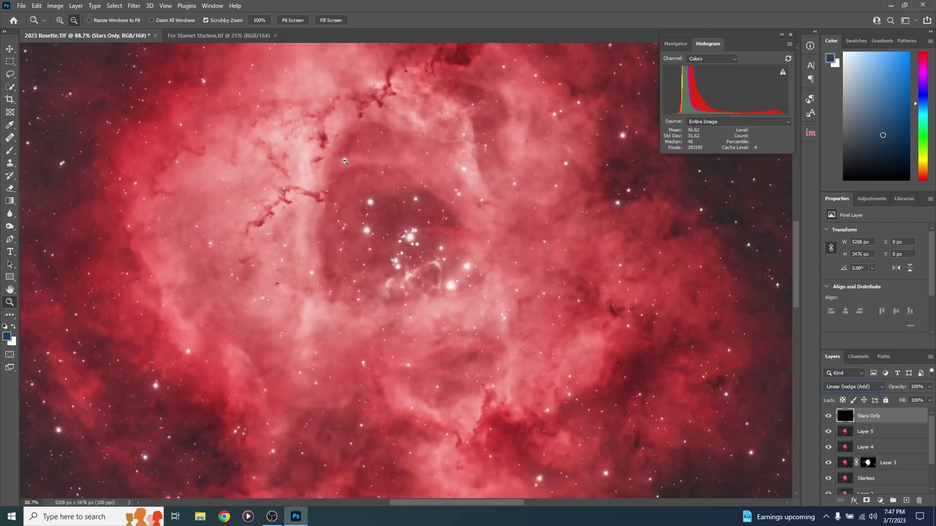
{"action": "left_click", "coordinate": [297, 22]}
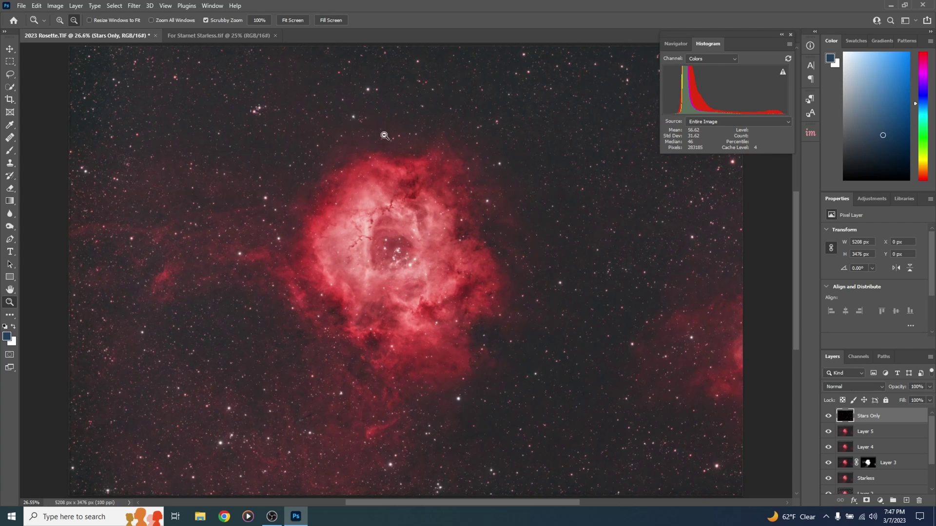
Stamp visible layers into Layer 6 and apply Levels with the black input at 8
{"action": "key", "text": "ctrl+shift+alt+e"}
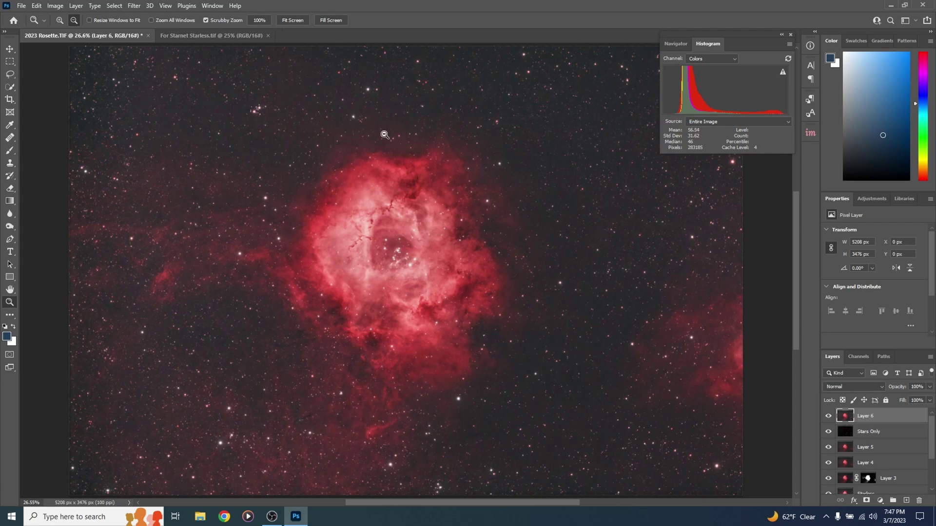
{"action": "key", "text": "ctrl+l"}
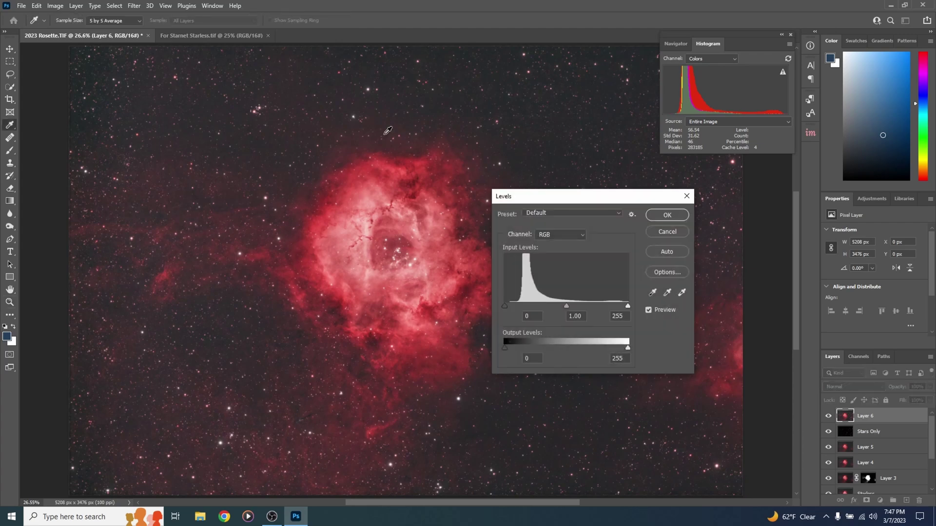
{"action": "left_click_drag", "start_coordinate": [504, 306], "coordinate": [507, 304]}
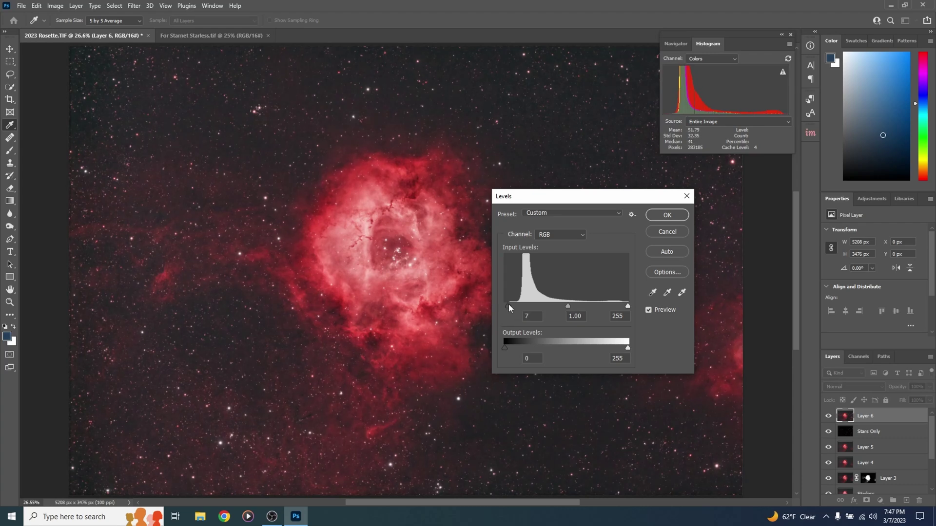
{"action": "left_click", "coordinate": [665, 216]}
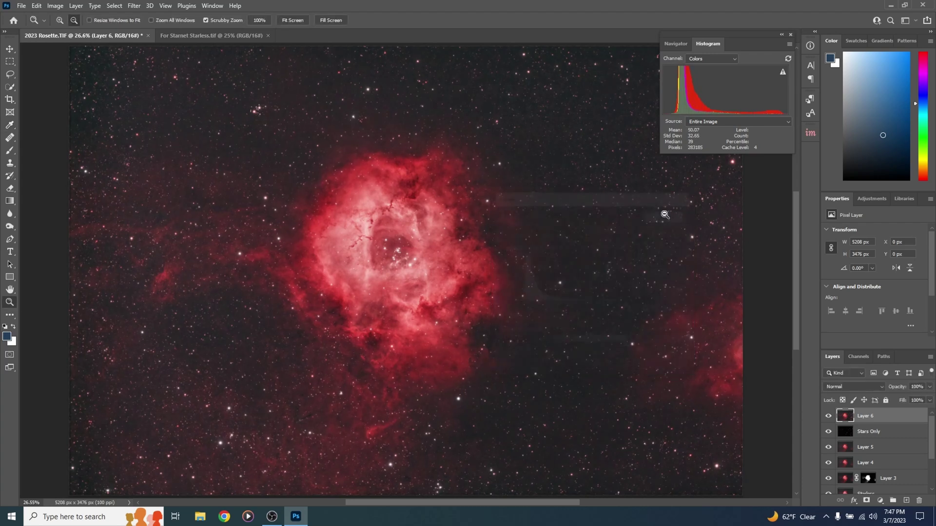
Run NoiseXTerminator on Layer 6 with Denoise 64 and Detail 31
{"action": "left_click", "coordinate": [133, 7]}
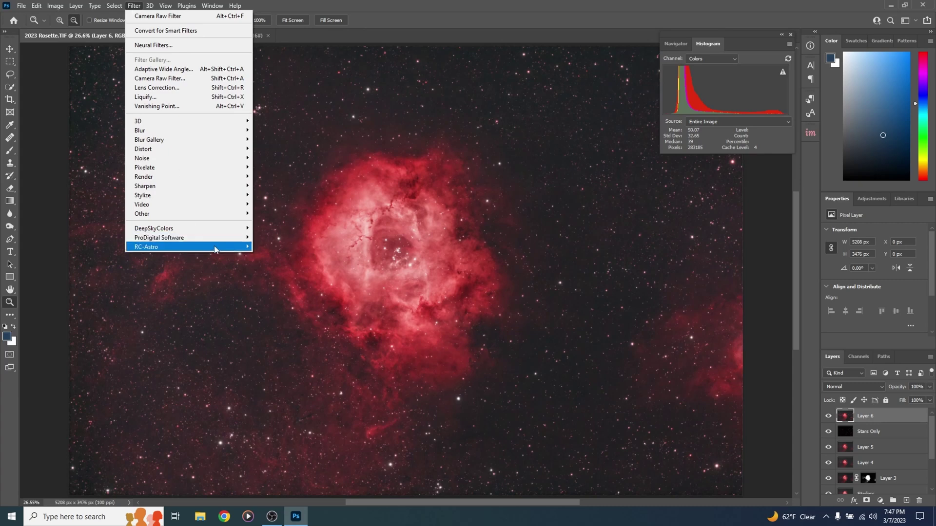
{"action": "mouse_move", "coordinate": [228, 249]}
{"action": "left_click", "coordinate": [281, 256]}
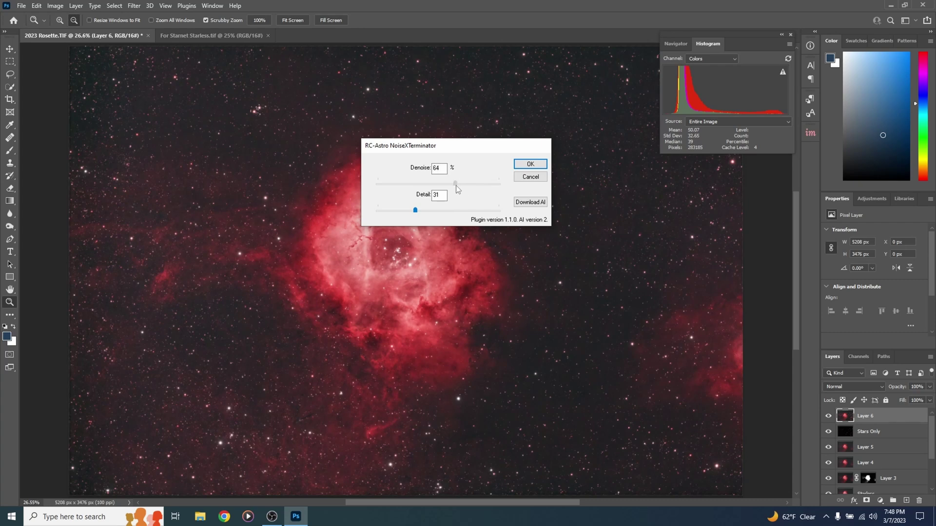
{"action": "left_click", "coordinate": [528, 166]}
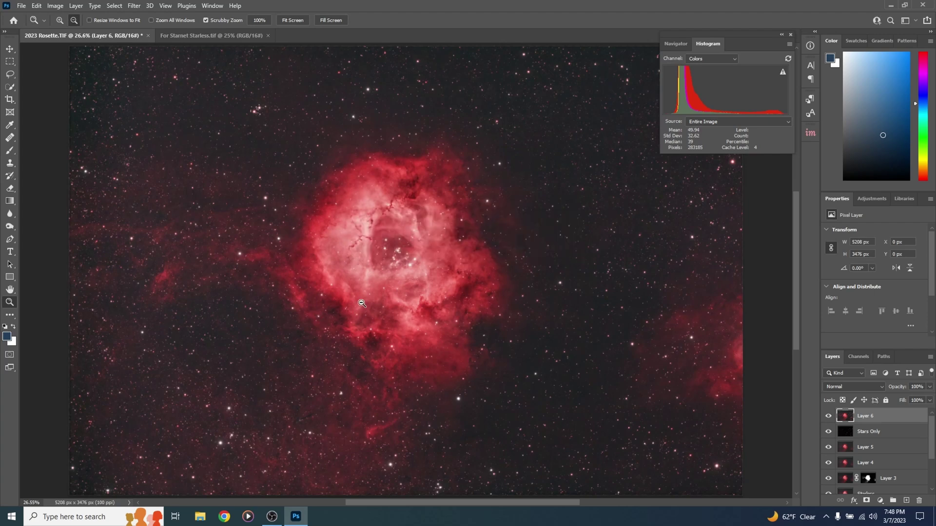
Zoom in to inspect the denoised nebula, fit the image to screen, and close the Histogram panel
{"action": "left_click_drag", "start_coordinate": [362, 303], "coordinate": [389, 333]}
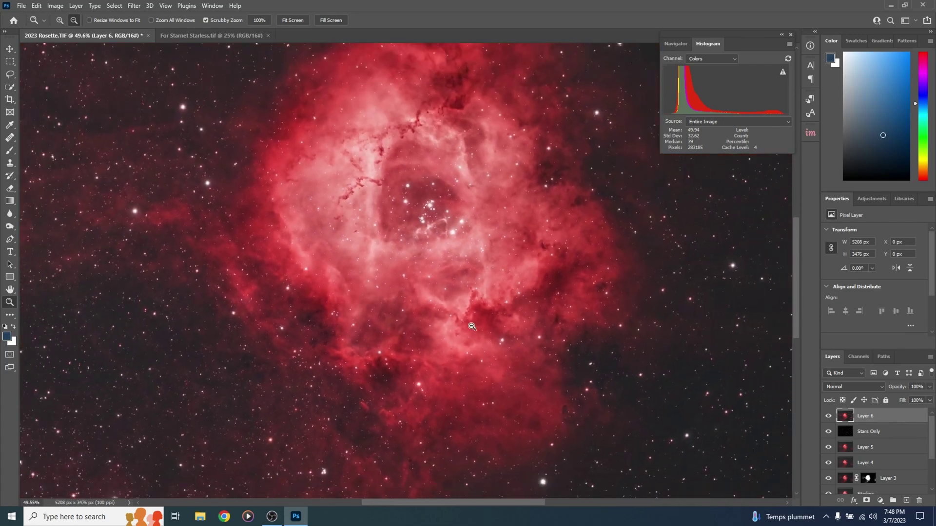
{"action": "scroll", "coordinate": [492, 300], "scroll_direction": "up", "scroll_amount": 2}
{"action": "scroll", "coordinate": [492, 300], "scroll_direction": "right", "scroll_amount": 1}
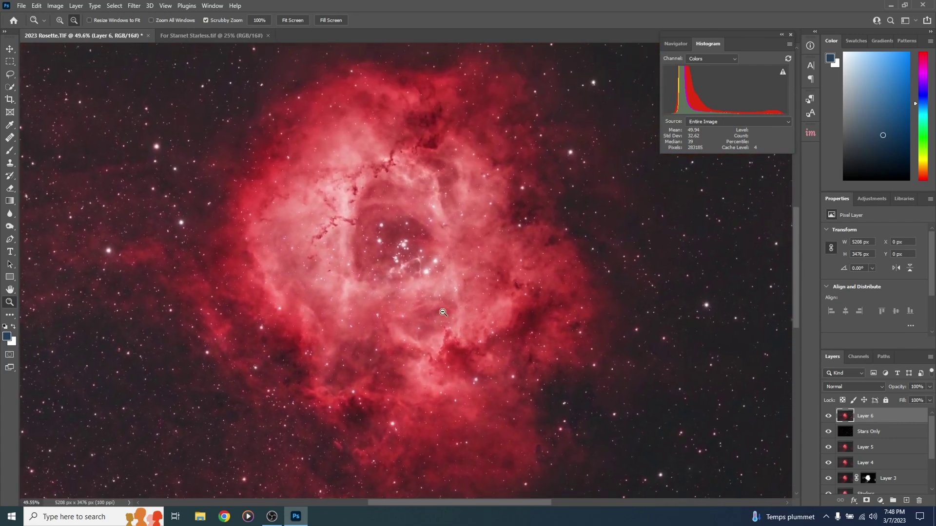
{"action": "left_click_drag", "start_coordinate": [443, 313], "coordinate": [431, 311]}
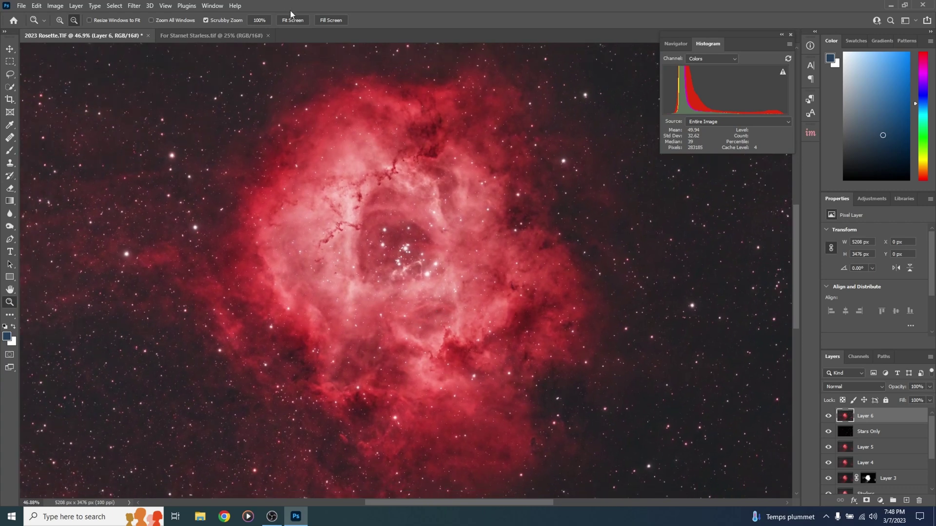
{"action": "left_click", "coordinate": [292, 20]}
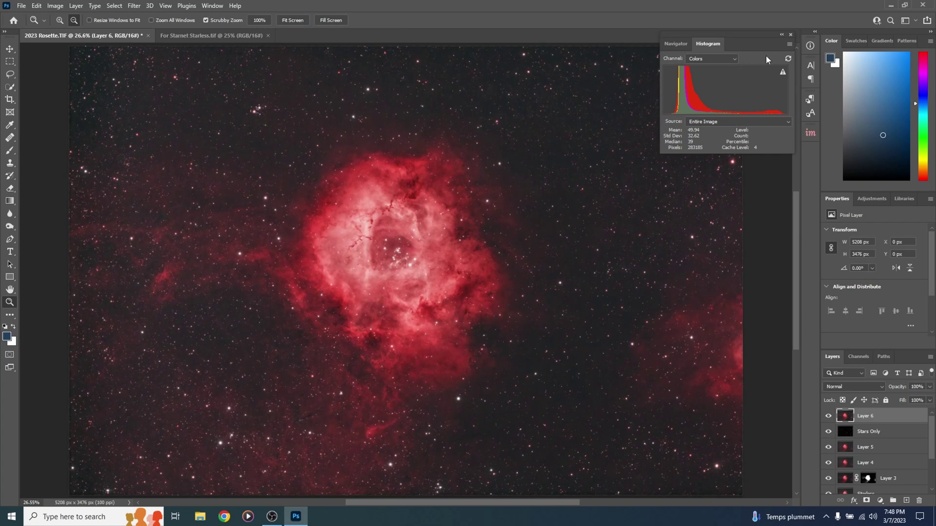
{"action": "left_click", "coordinate": [790, 35]}
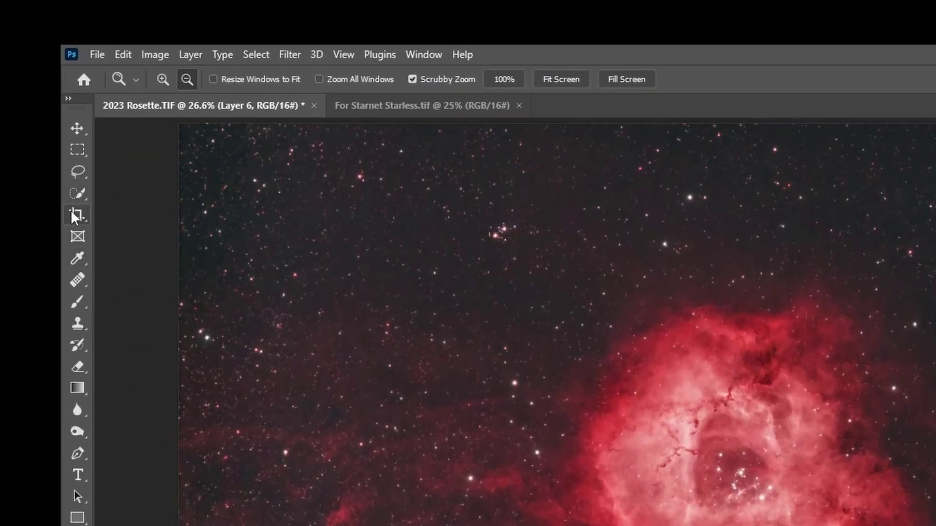
Crop the left and right edges inward to 4997 × 3336 px and commit
{"action": "left_click", "coordinate": [77, 214]}
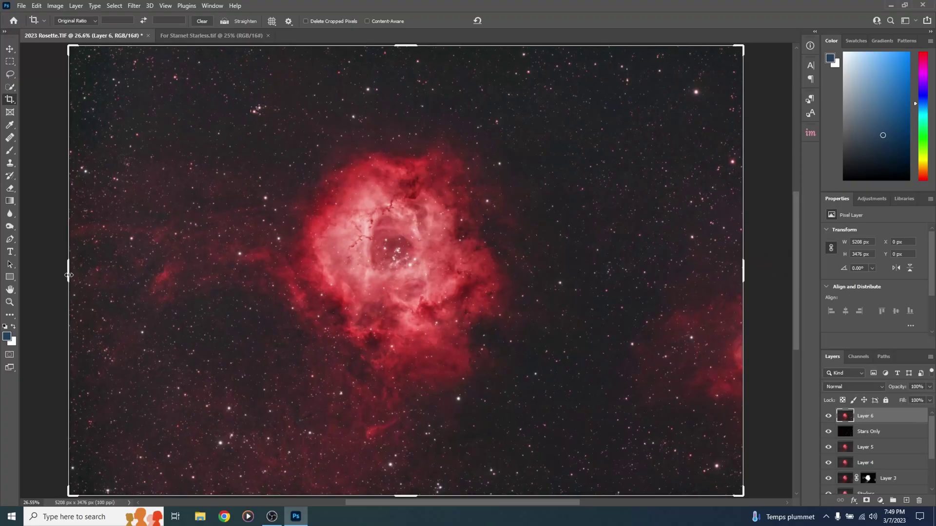
{"action": "left_click_drag", "start_coordinate": [177, 514], "coordinate": [188, 520]}
{"action": "left_click_drag", "start_coordinate": [75, 279], "coordinate": [75, 279]}
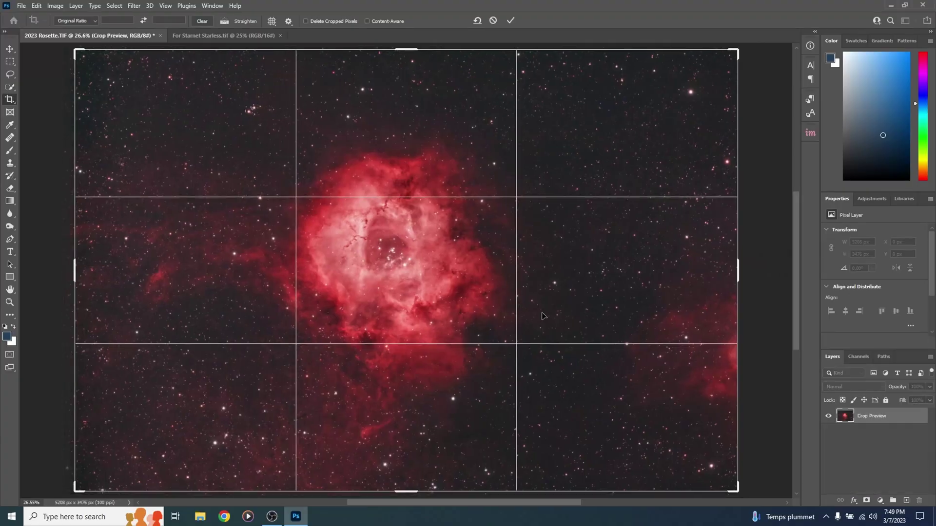
{"action": "left_click_drag", "start_coordinate": [737, 272], "coordinate": [729, 266]}
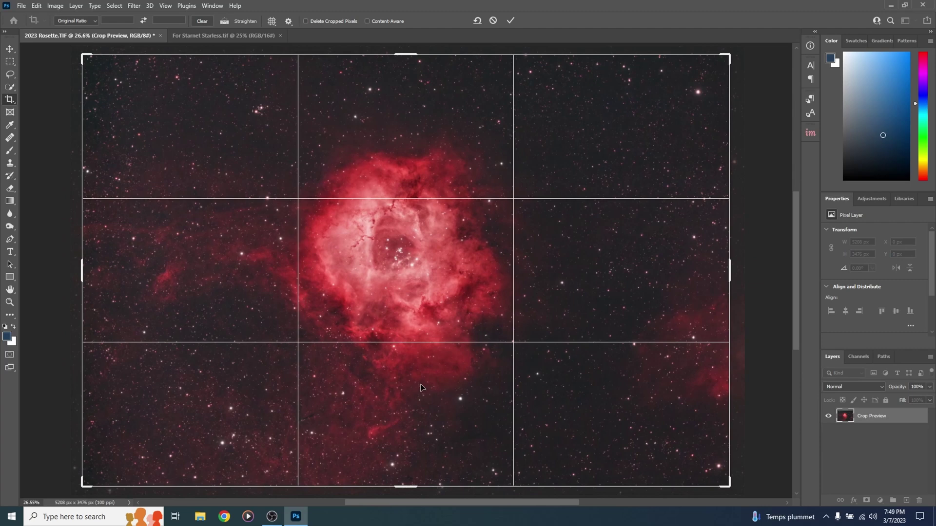
{"action": "key", "text": "Return"}
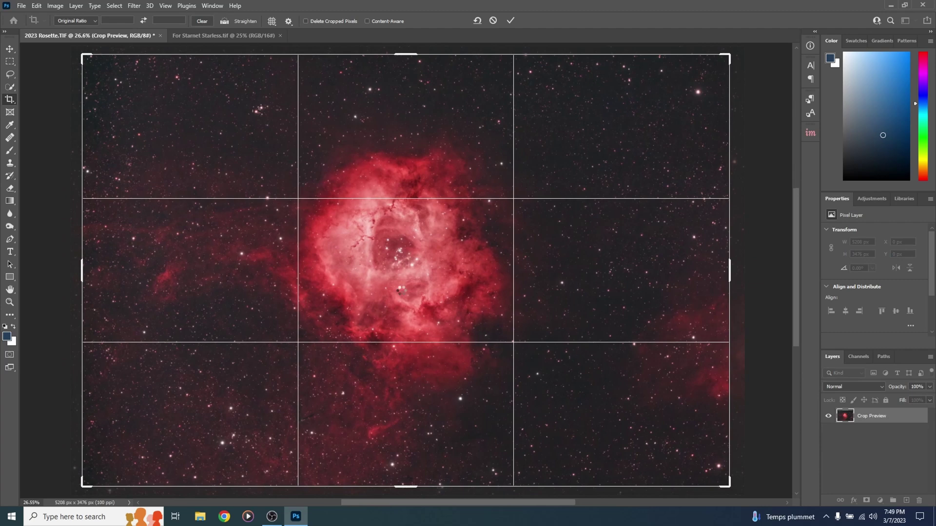